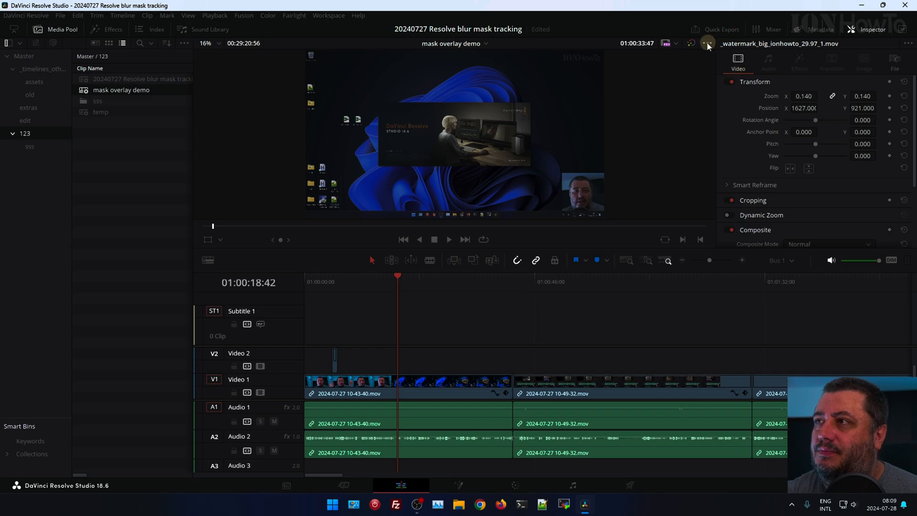
Scrub through the opening of the timeline to examine the footage leading up to the intro clip
click(691, 44)
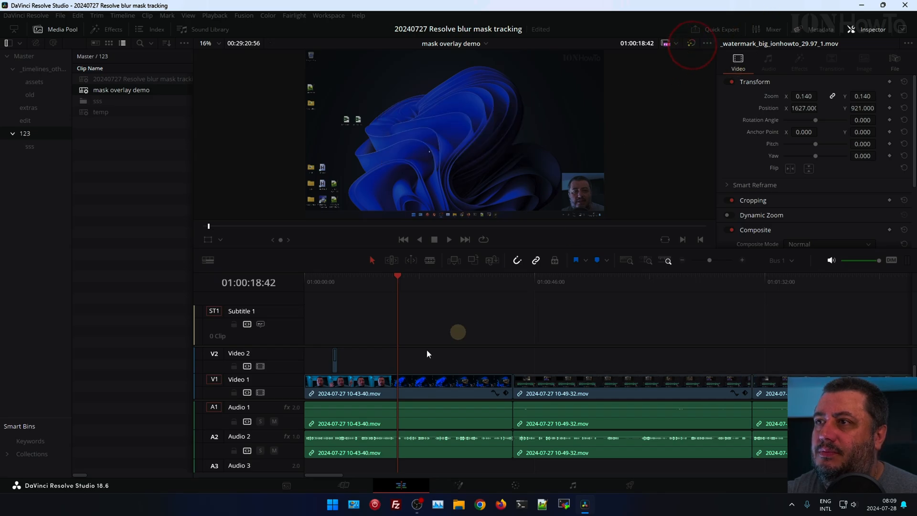
drag(322, 285, 296, 277)
alt+scroll(365, 340, up, 2)
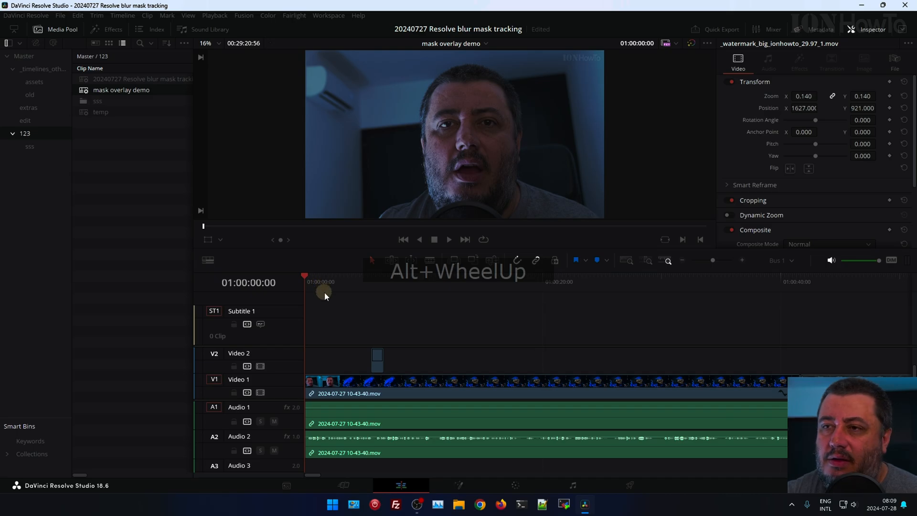
drag(325, 281, 366, 286)
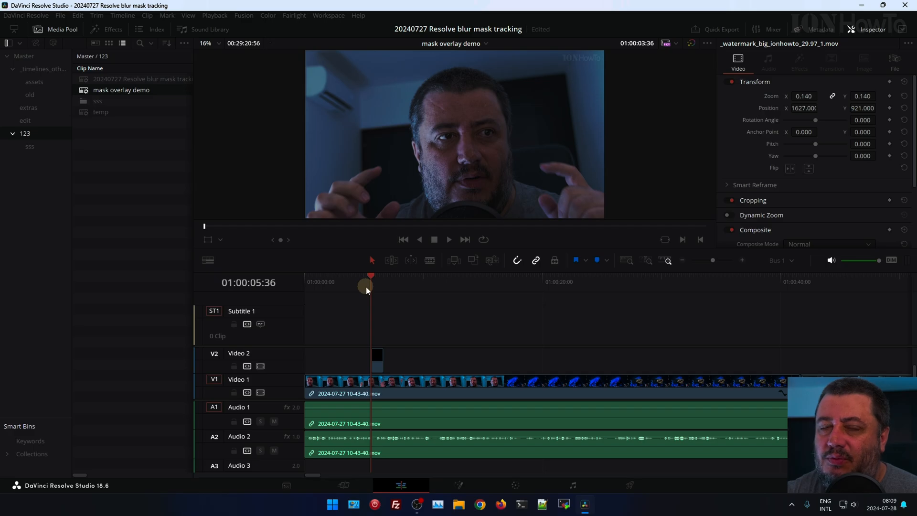
click(857, 509)
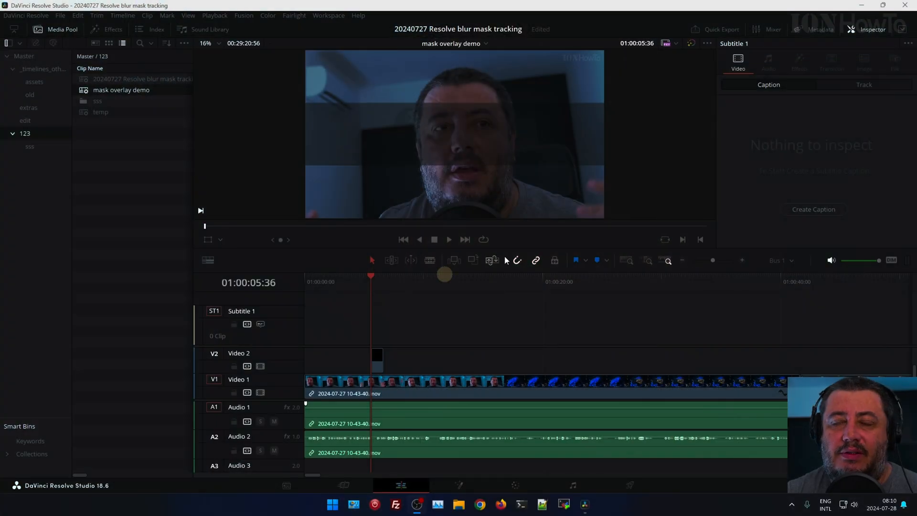
drag(365, 282, 357, 282)
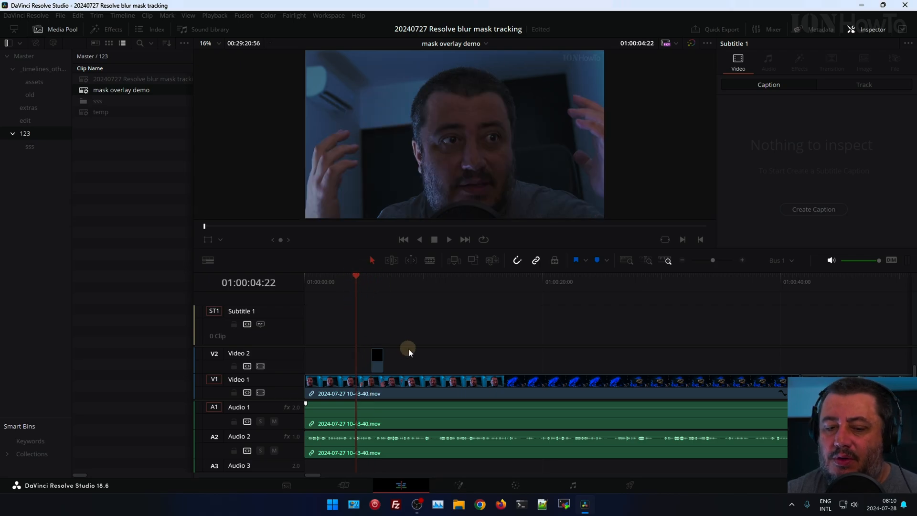
alt+scroll(429, 356, up, 4)
click(645, 281)
drag(645, 281, 197, 285)
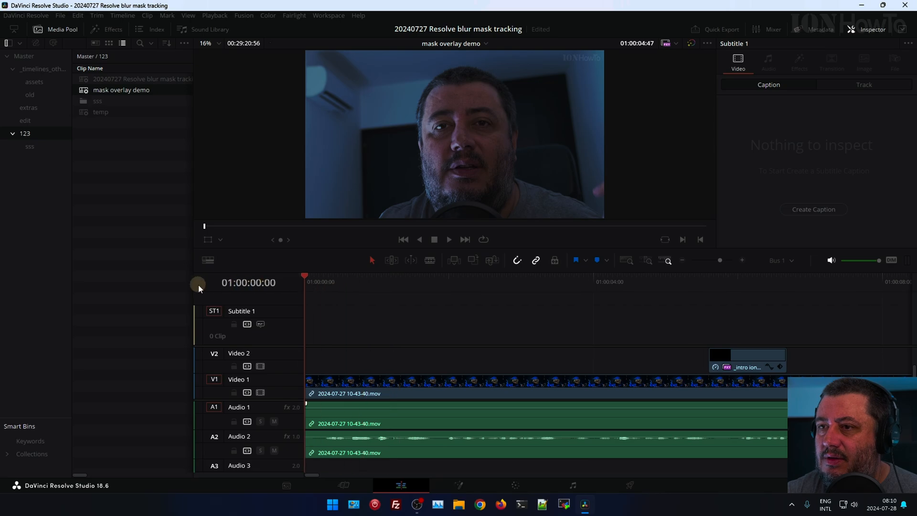
Split the opening Video 1 clip at 01:00:05:36, where the intro clip starts, and select the first segment
drag(382, 273, 611, 280)
click(645, 282)
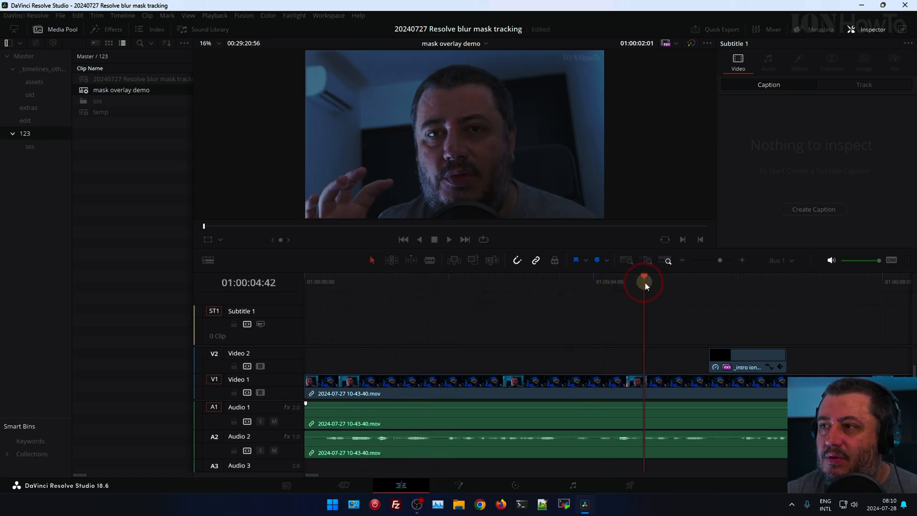
click(672, 282)
click(692, 281)
click(707, 283)
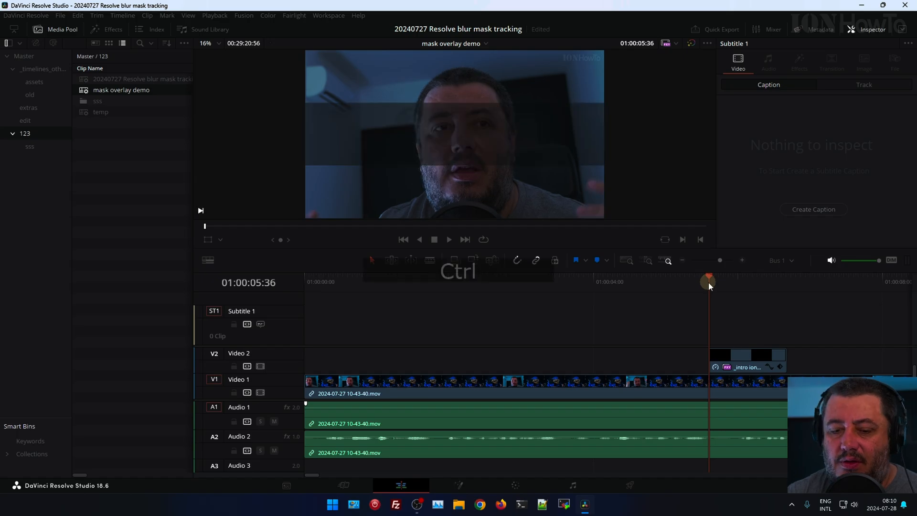
key(ctrl+b)
click(623, 383)
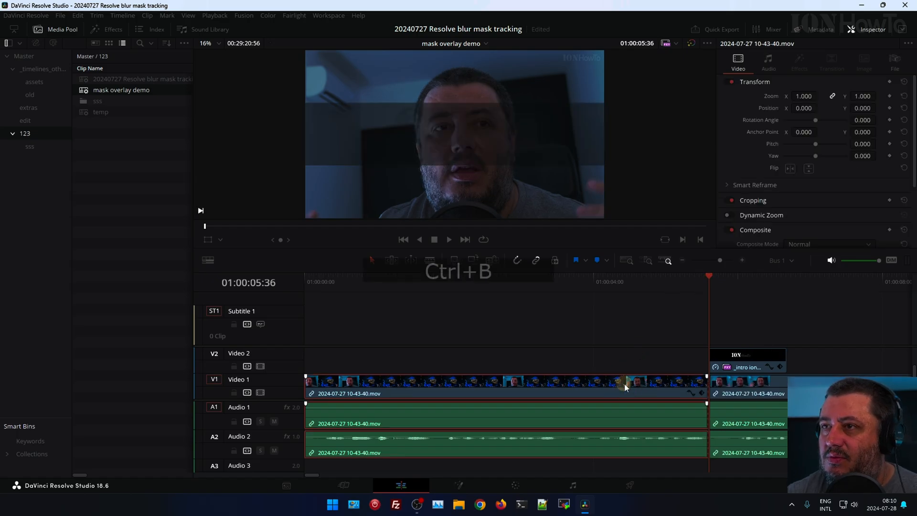
Open clip 01 on the Color page and play it from the start
click(523, 488)
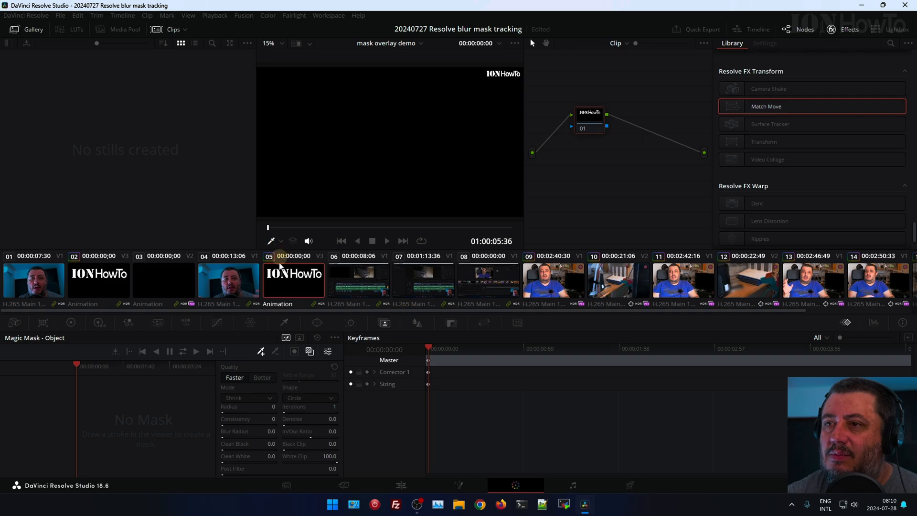
click(29, 286)
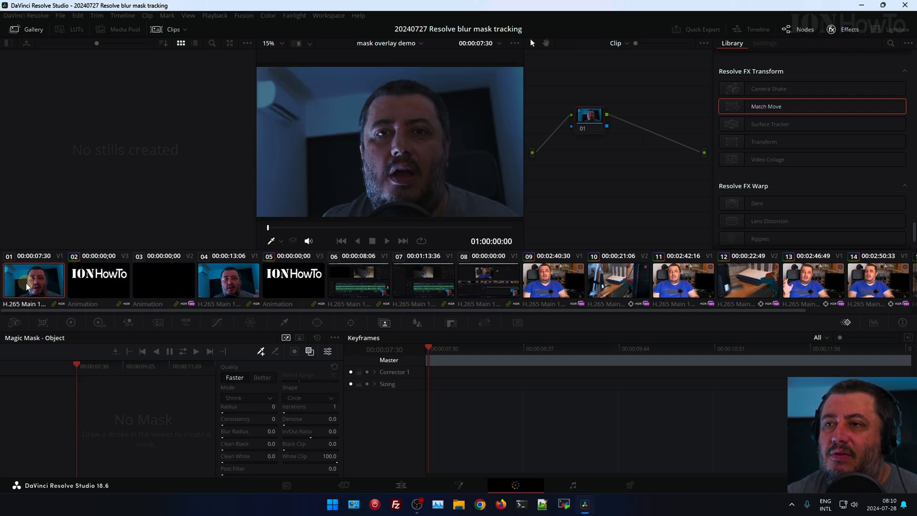
mouse_move(285, 235)
mouse_down()
mouse_move(273, 230)
mouse_move(546, 231)
mouse_move(272, 233)
mouse_up()
key(space)
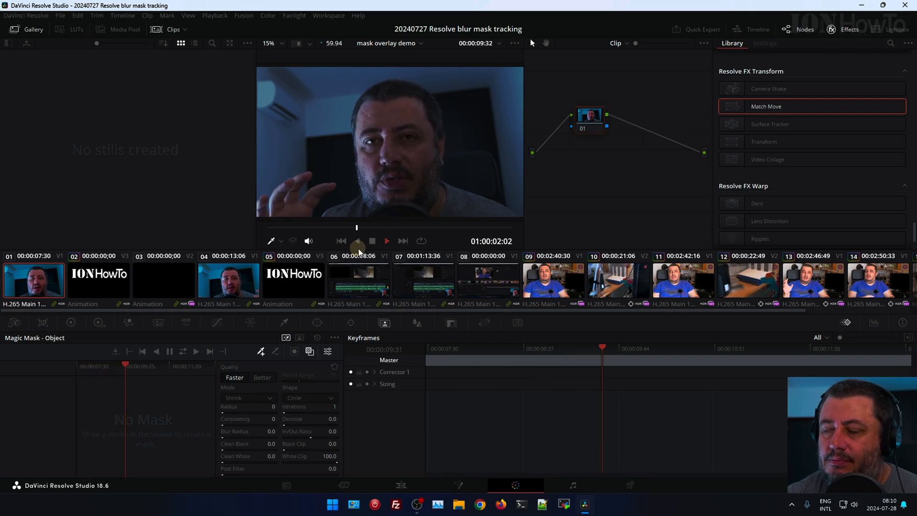
Lower the system volume to 42 and stop the clip's playback
key(XF86AudioLowerVolume)
key(XF86AudioLowerVolume)
key(XF86AudioLowerVolume)
key(XF86AudioLowerVolume)
key(XF86AudioLowerVolume)
key(XF86AudioLowerVolume)
key(XF86AudioLowerVolume)
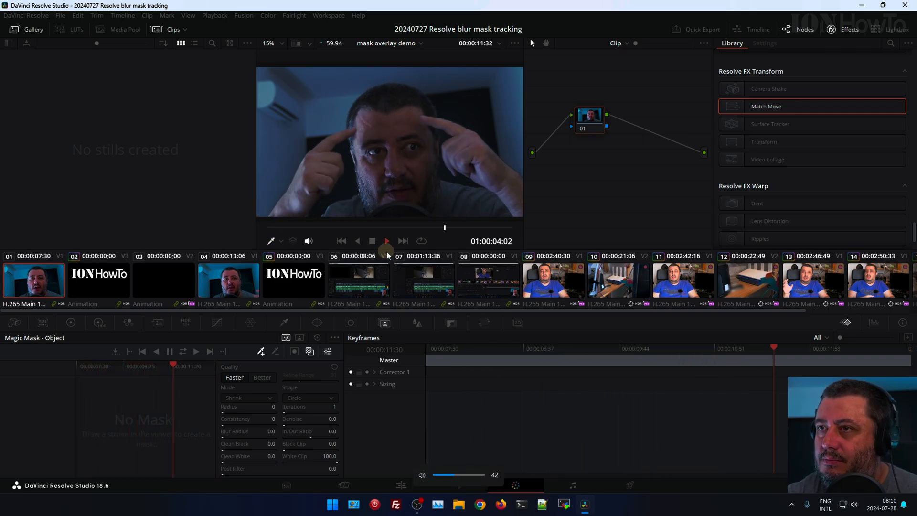
key(space)
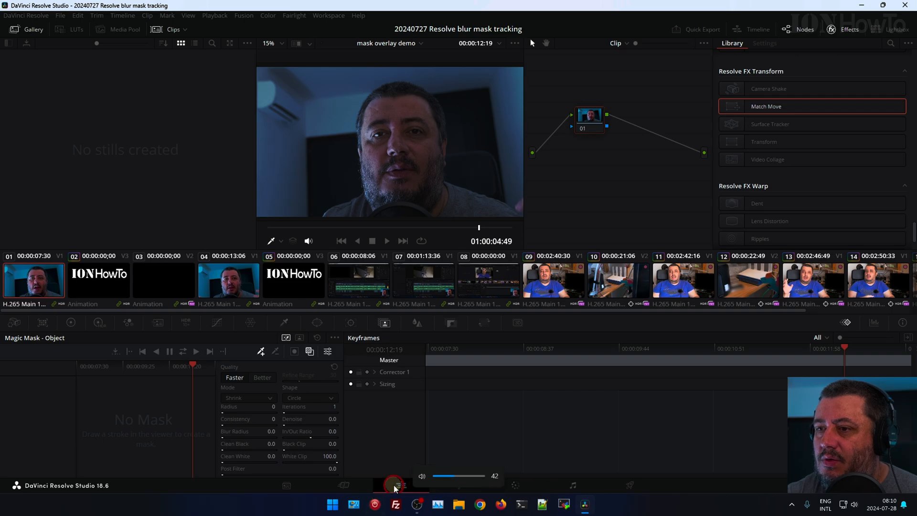
Return to the Edit page and play the opening segment from the start of the timeline
click(400, 484)
drag(399, 282, 291, 288)
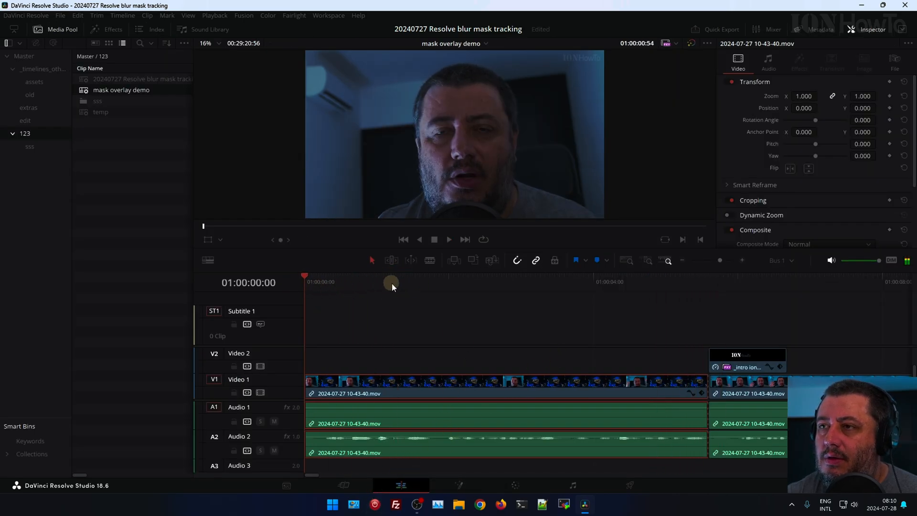
key(space)
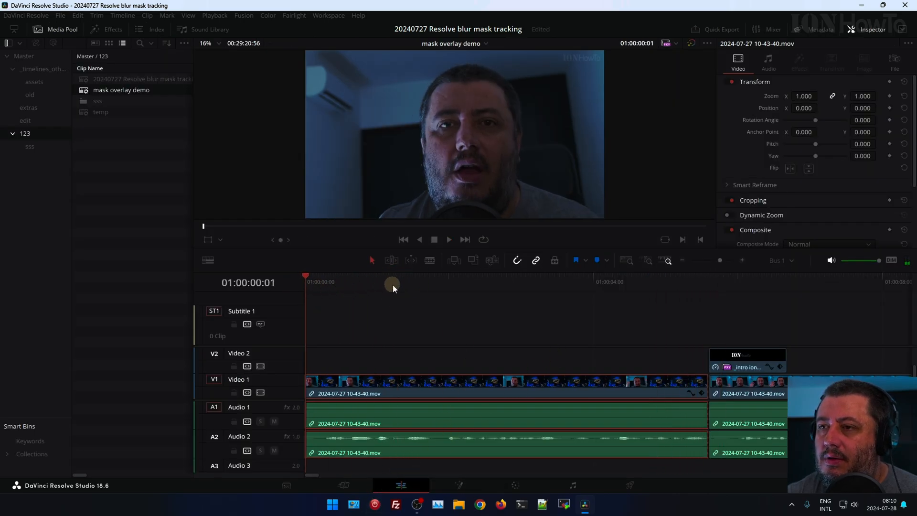
click(448, 240)
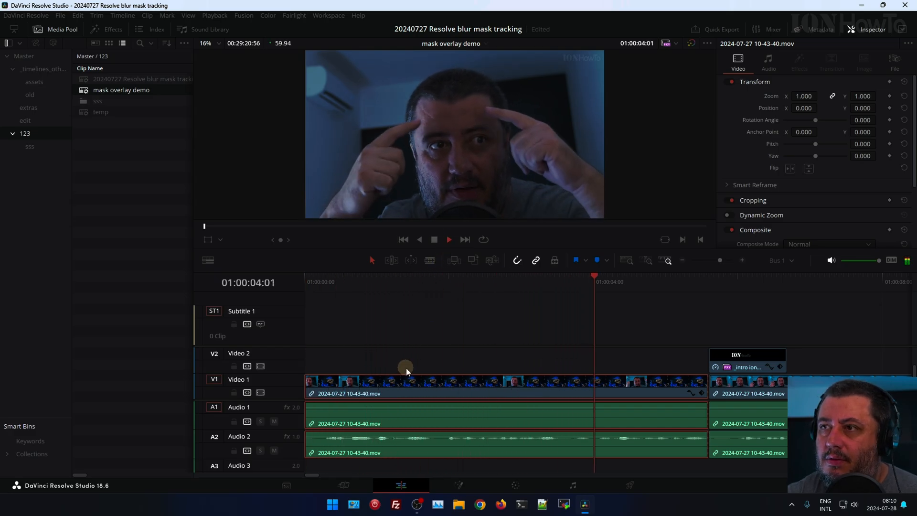
click(420, 473)
Go back to color grading with clip 01 selected
click(530, 488)
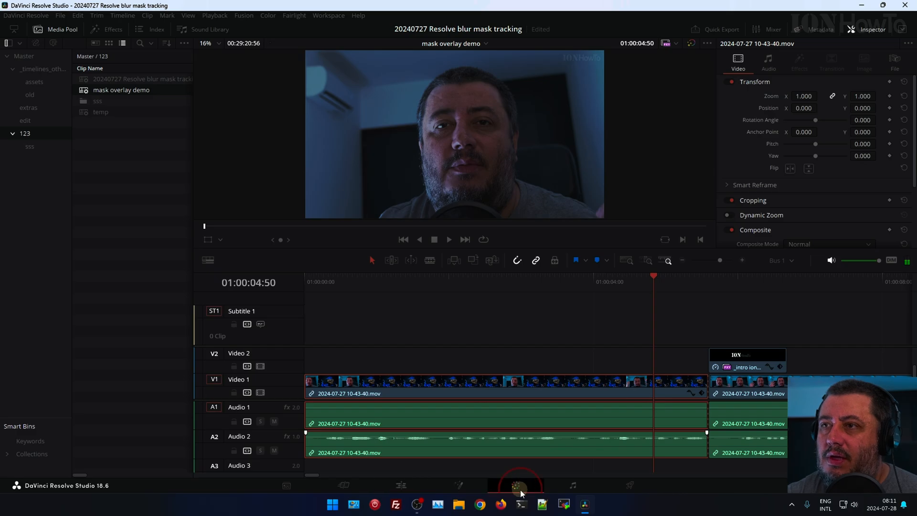
click(28, 287)
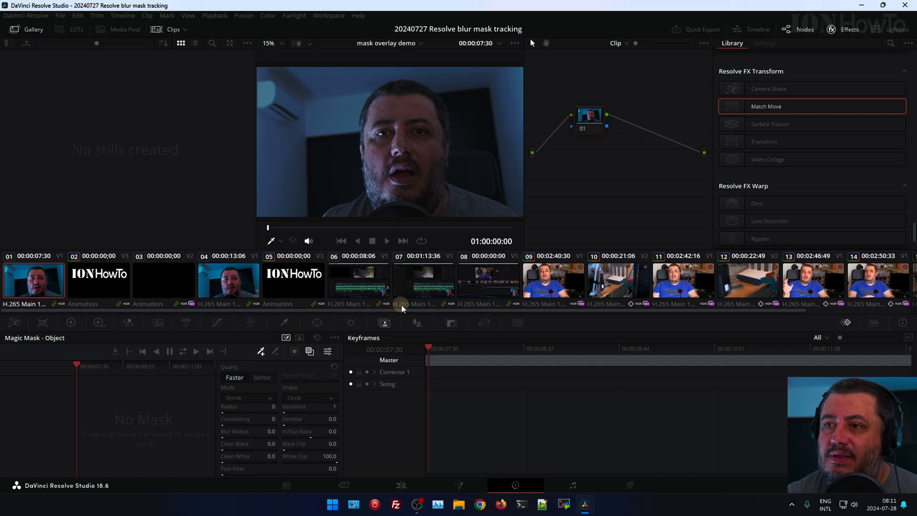
Try a circular window over the face with a Lens Blur effect and undo both
click(317, 323)
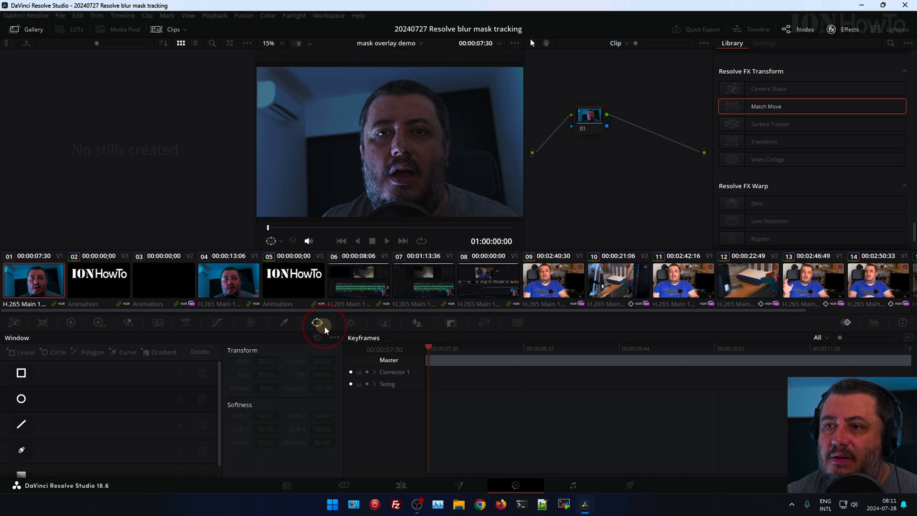
click(21, 398)
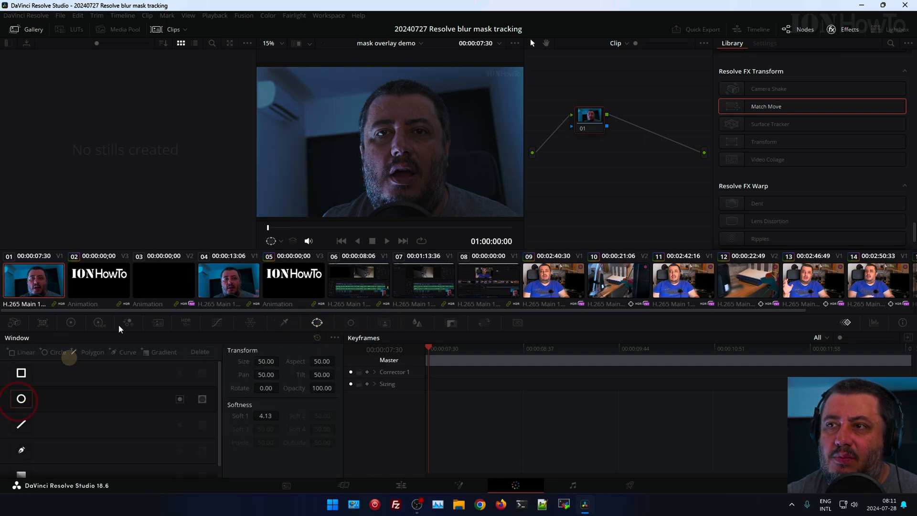
drag(417, 139, 412, 157)
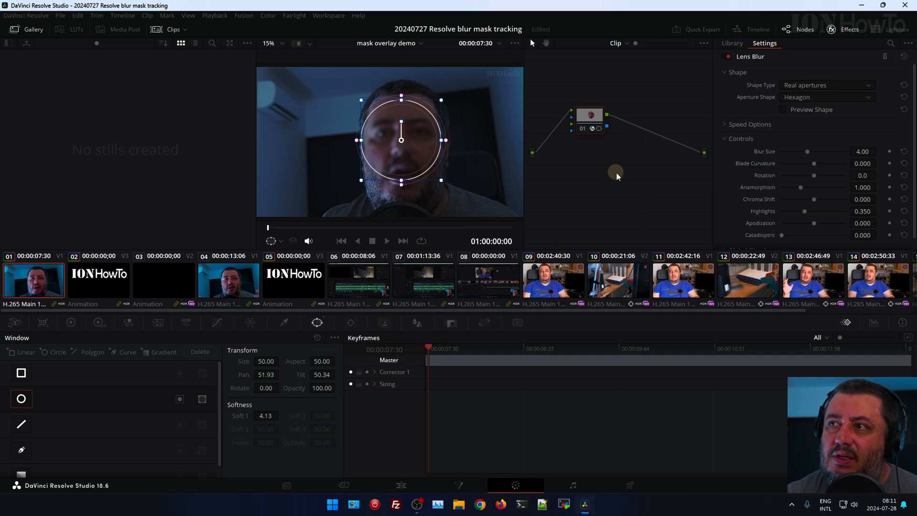
key(ctrl+z)
key(ctrl+z)
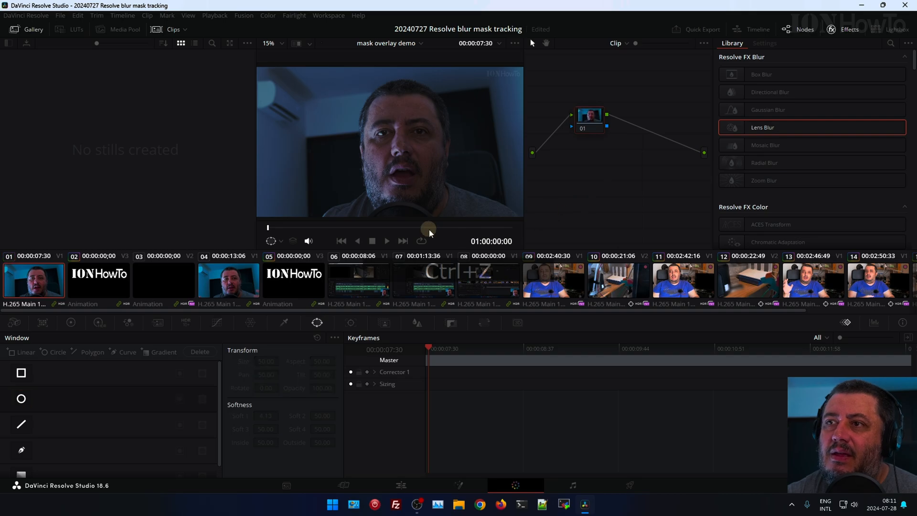
Create an object Magic Mask with the overlay turned on by drawing an additive stroke around the inside of the face
click(387, 323)
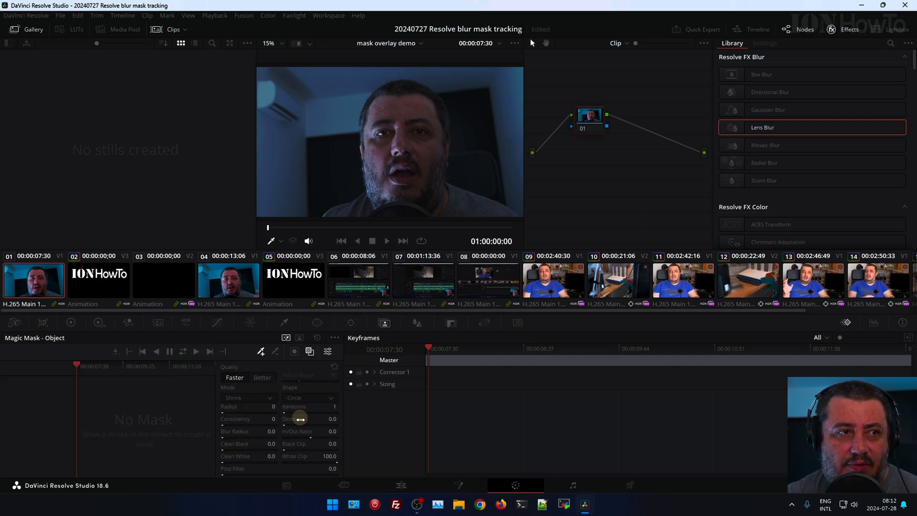
click(261, 354)
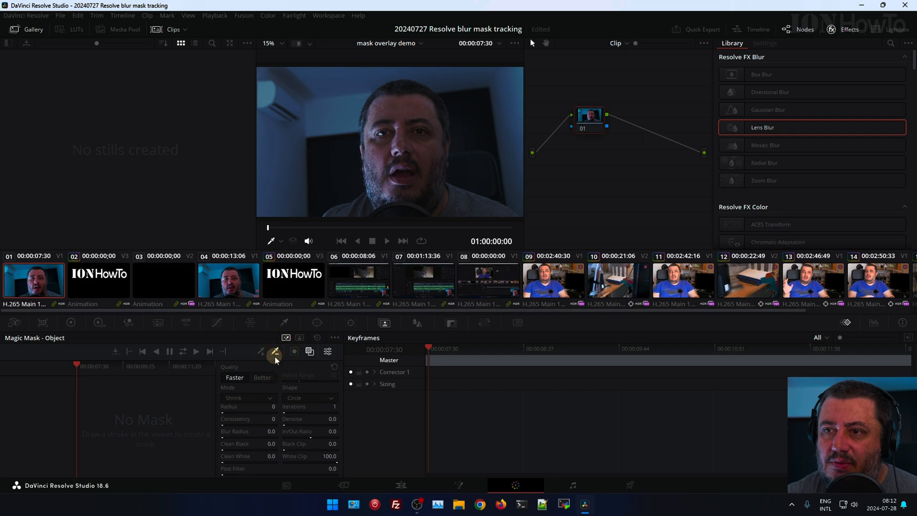
click(261, 354)
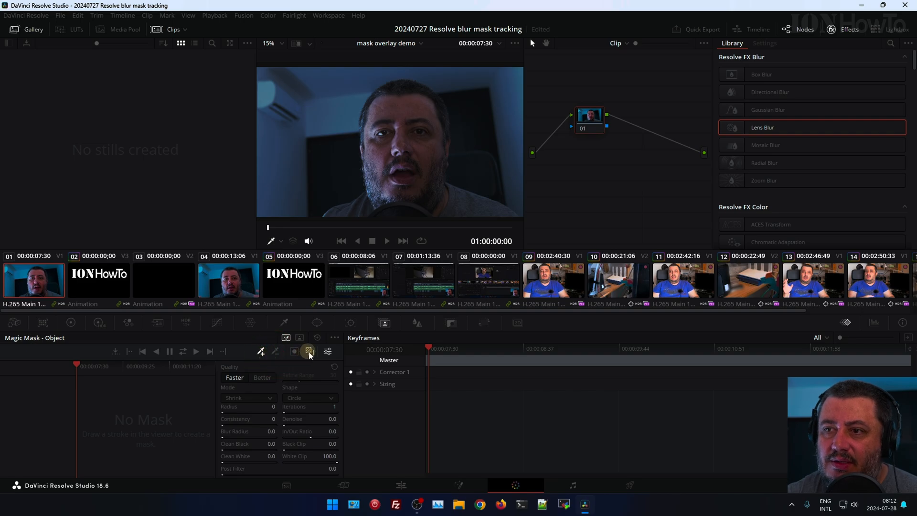
click(309, 352)
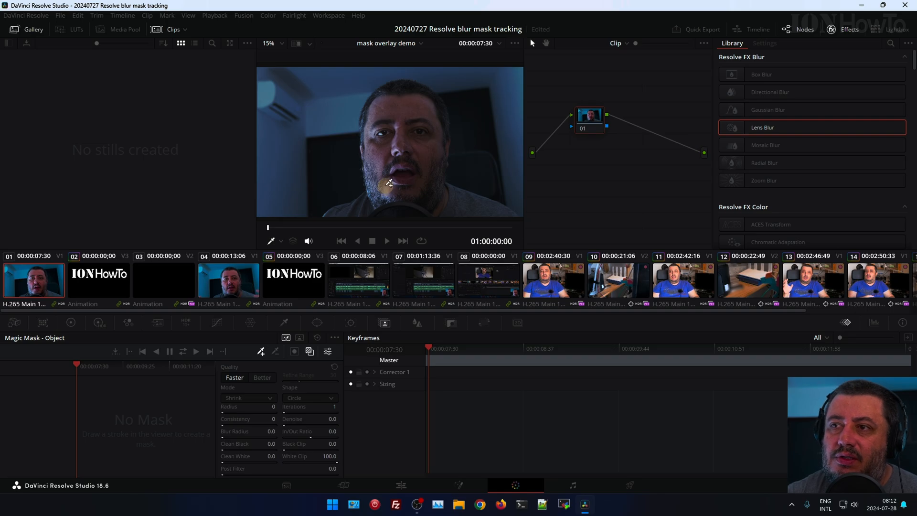
mouse_move(389, 189)
mouse_down()
mouse_move(385, 136)
mouse_move(402, 115)
mouse_move(424, 135)
mouse_move(408, 196)
mouse_up()
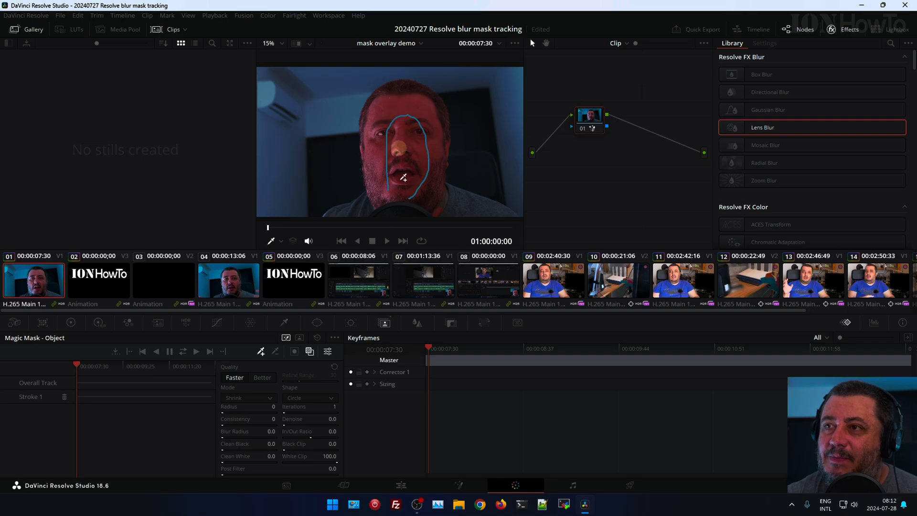
Toggle the Magic Mask overlay repeatedly to compare the selected area with the plain image, leaving it on
click(310, 352)
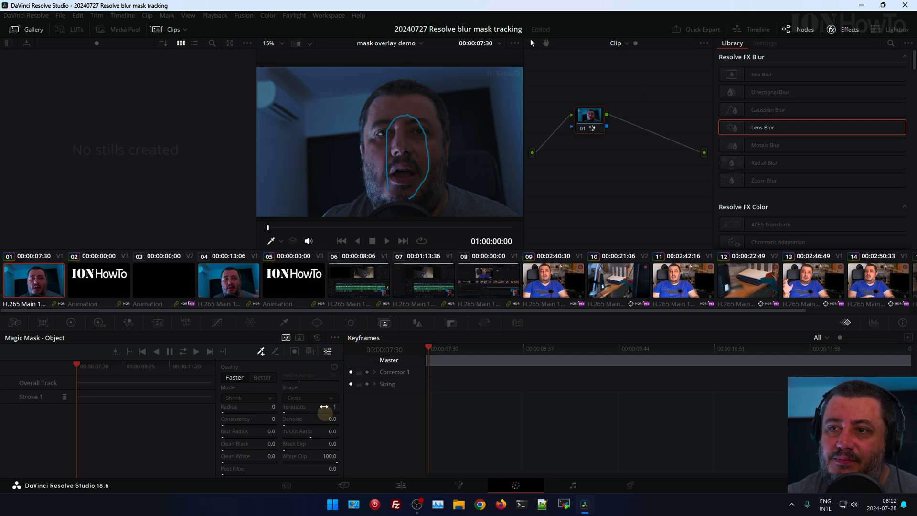
click(310, 352)
click(310, 352)
click(310, 353)
click(310, 353)
click(310, 353)
click(310, 352)
click(310, 352)
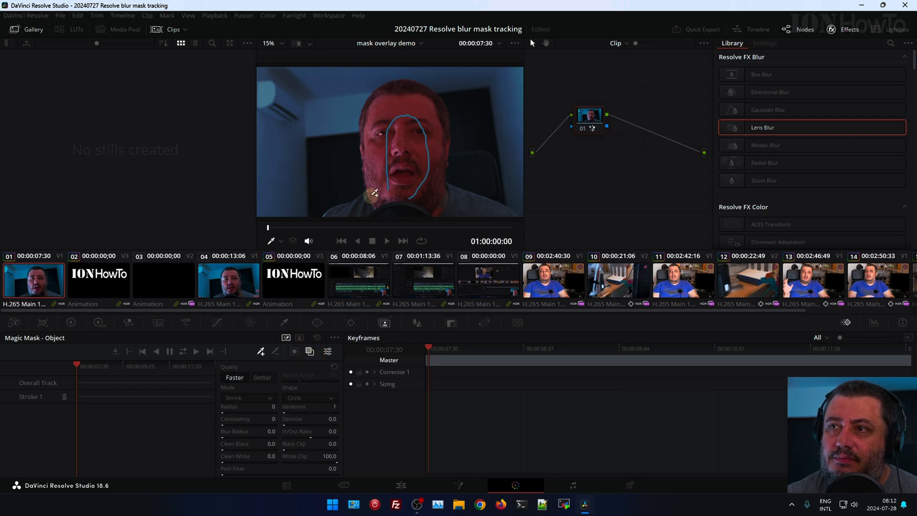
Extend the Magic Mask with additive strokes along both shoulders and the edges of the neck
key(alt)
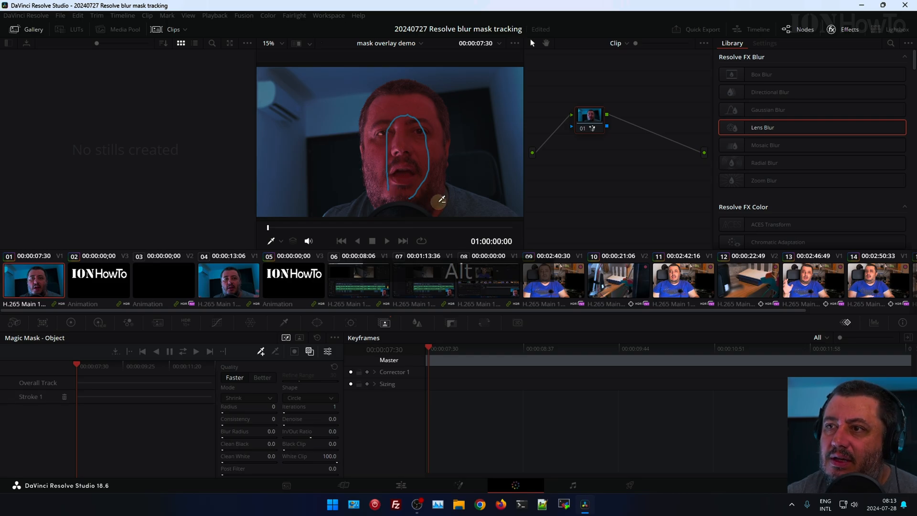
mouse_move(376, 203)
mouse_down()
mouse_move(464, 201)
mouse_move(345, 213)
mouse_up()
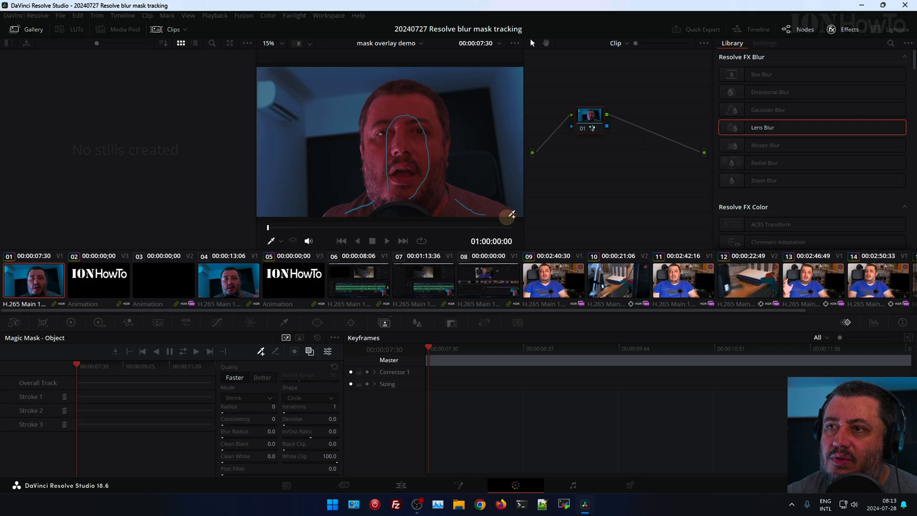
mouse_move(449, 191)
mouse_down()
mouse_move(459, 222)
mouse_move(445, 185)
mouse_move(438, 214)
mouse_up()
drag(381, 196, 383, 200)
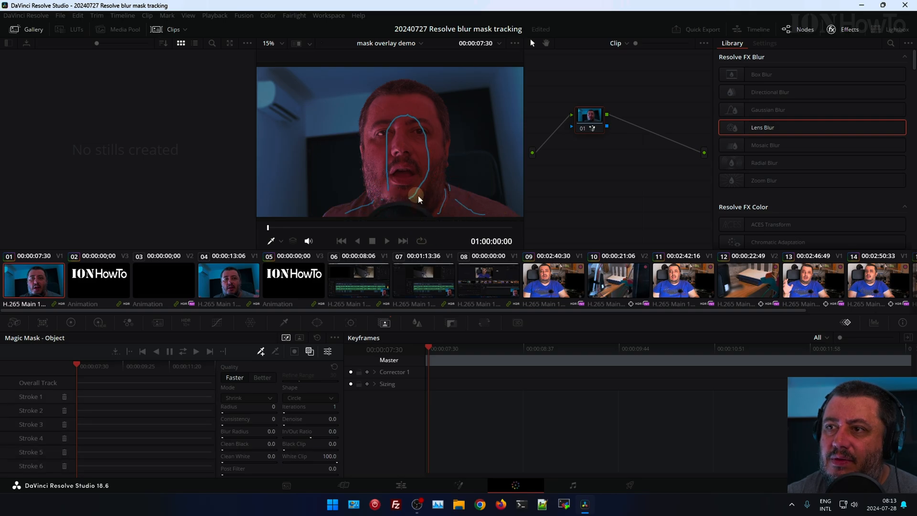
Exclude the microphone from the mask with subtractive strokes on its dark round cover below the chin
scroll(422, 208, up, 1)
scroll(422, 209, down, 3)
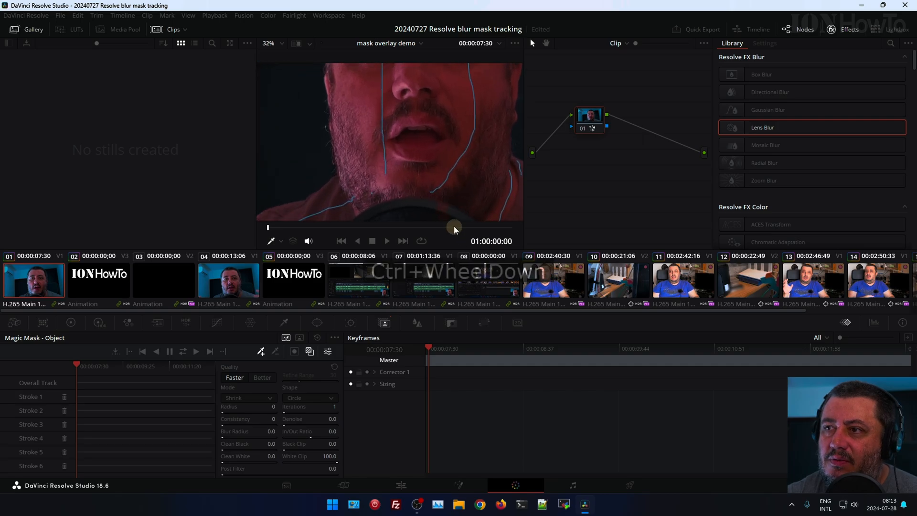
scroll(491, 211, down, 1)
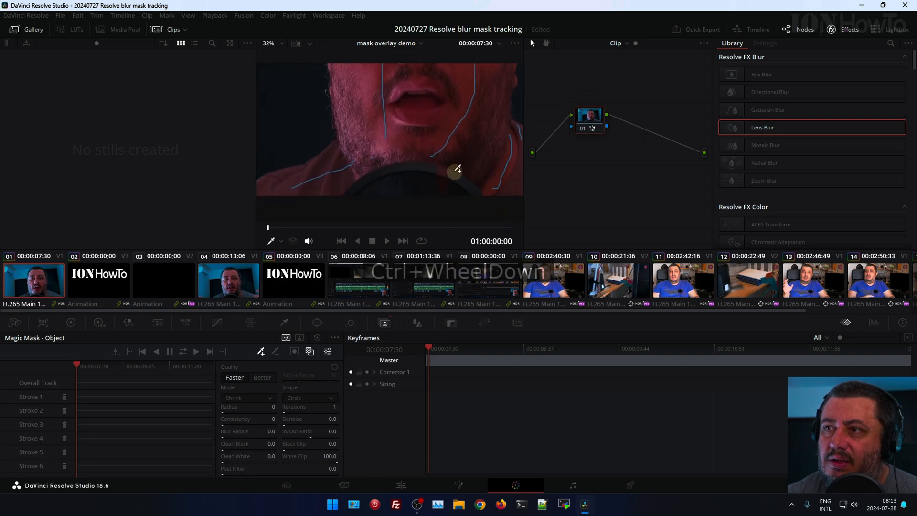
key(alt)
drag(445, 172, 444, 190)
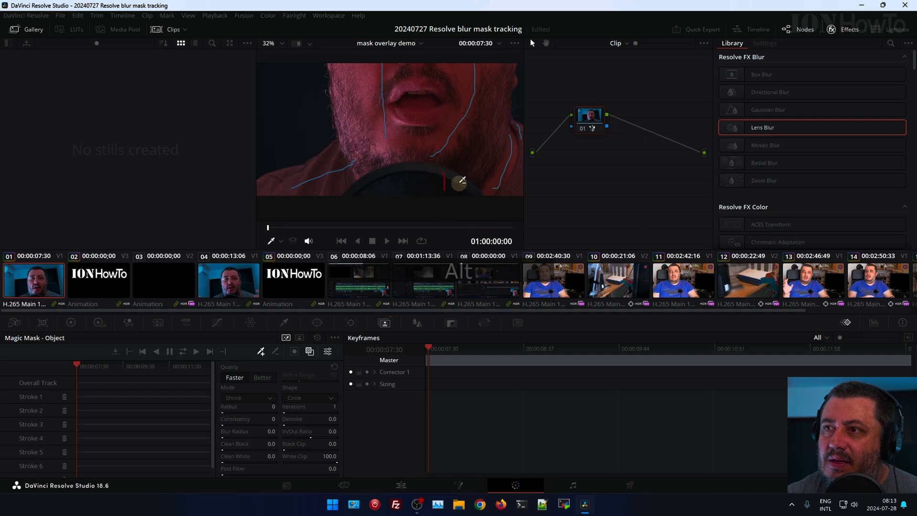
scroll(459, 181, up, 3)
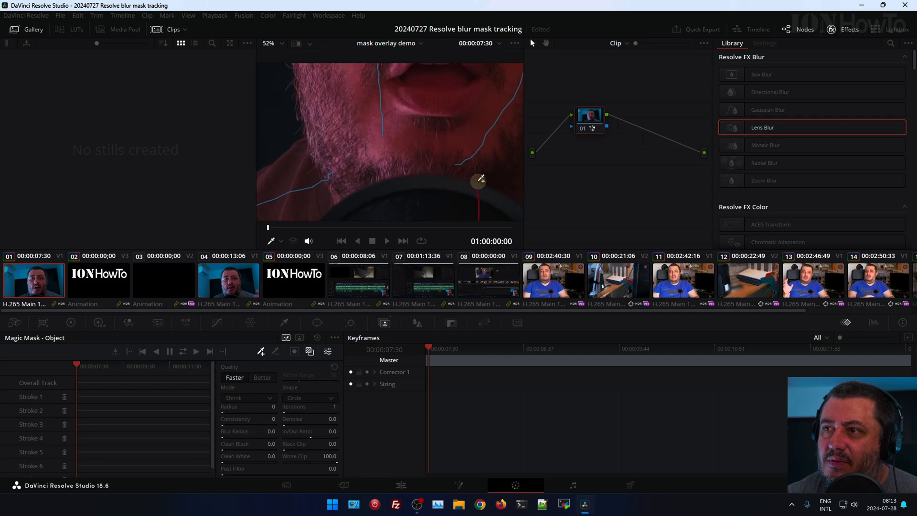
drag(474, 183, 482, 186)
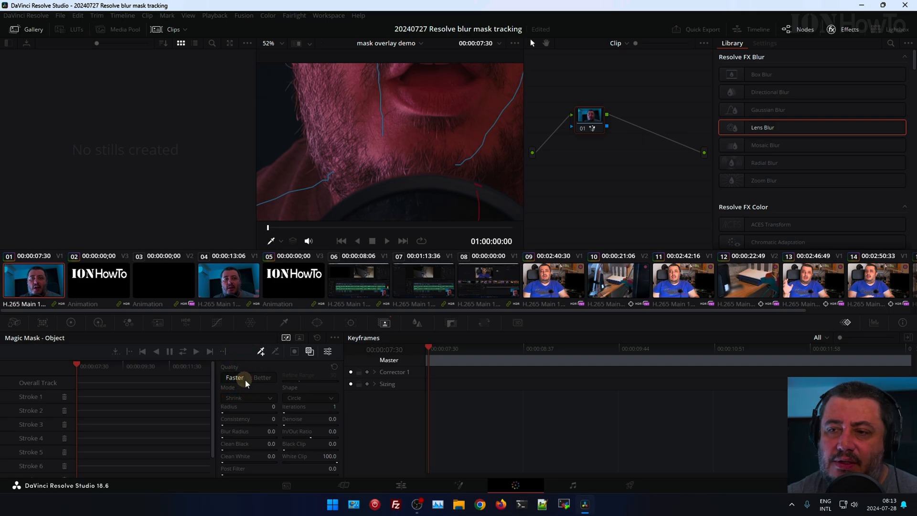
Set the Magic Mask quality to Better and add a short additive stroke across the beard at the jaw
click(261, 377)
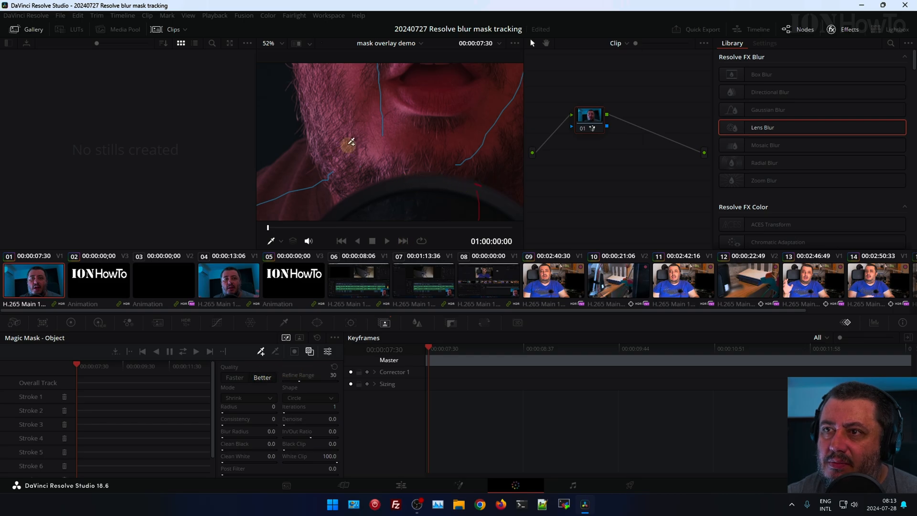
drag(350, 141, 382, 140)
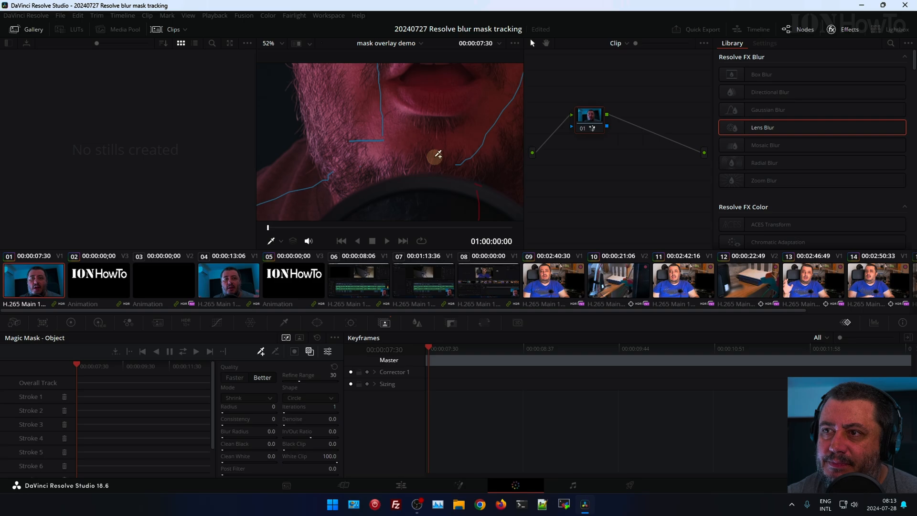
Examine the mask overlay around the beard, microphone and shoulders, ending with the whole frame in view
key(alt)
scroll(437, 158, down, 1)
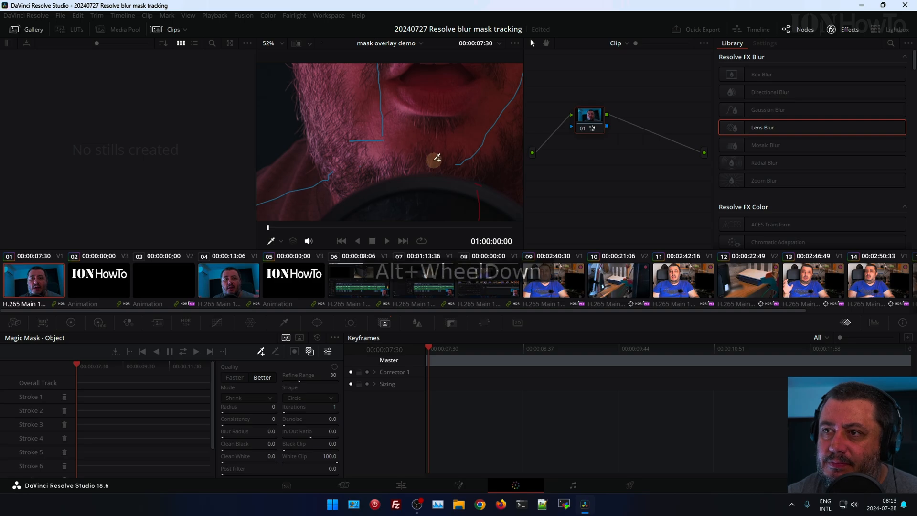
scroll(437, 157, down, 5)
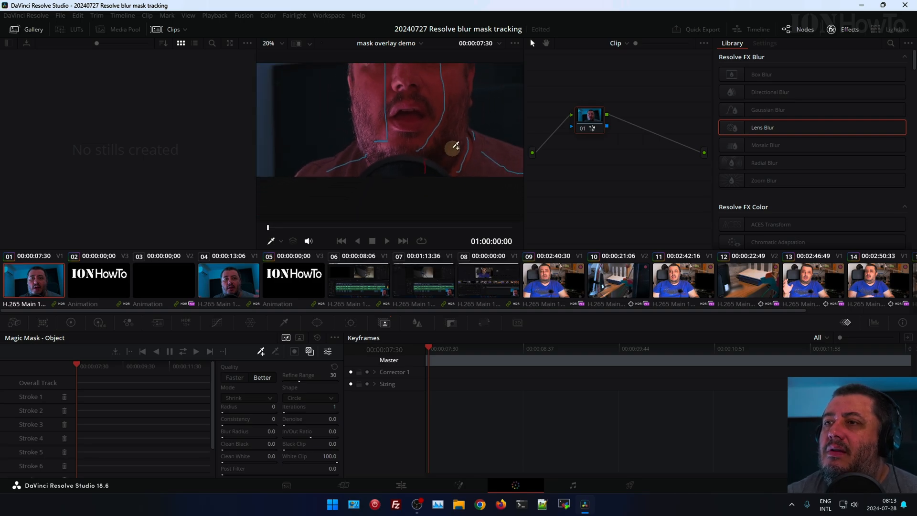
scroll(482, 139, down, 2)
scroll(481, 139, up, 1)
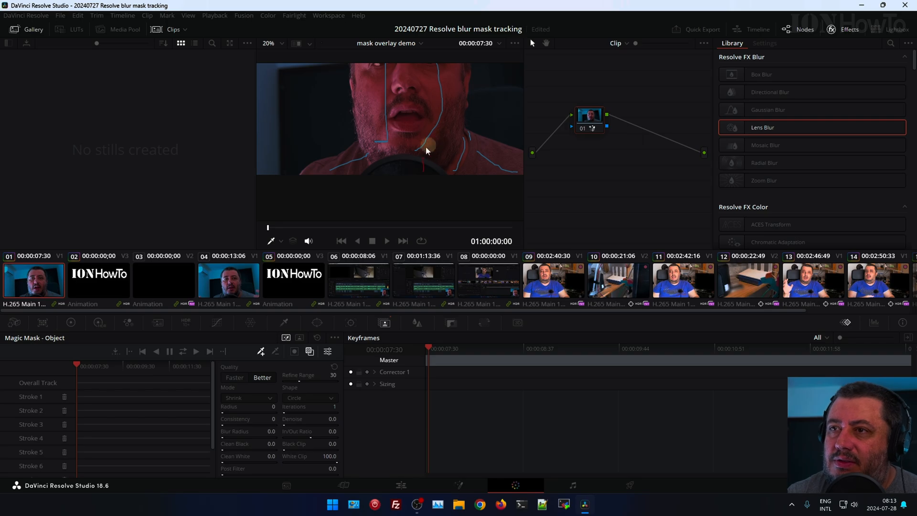
scroll(432, 141, down, 2)
scroll(447, 139, up, 3)
scroll(507, 161, up, 4)
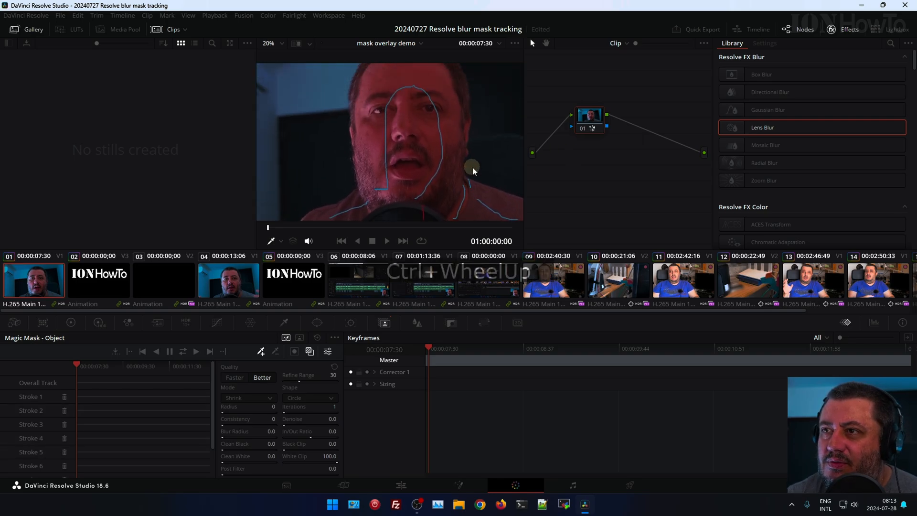
scroll(472, 170, down, 3)
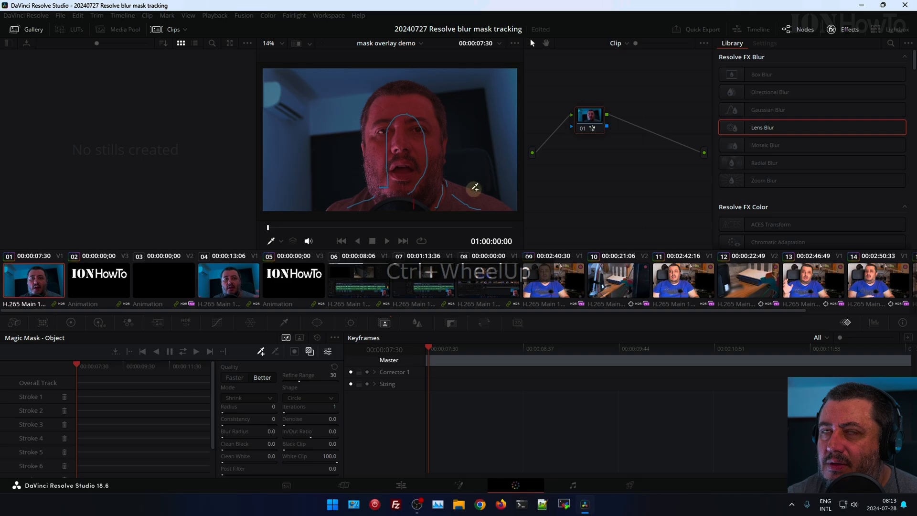
Try excluding the shoulders by drawing subtractive strokes over them and deleting the additive shoulder stroke
key(alt)
click(277, 351)
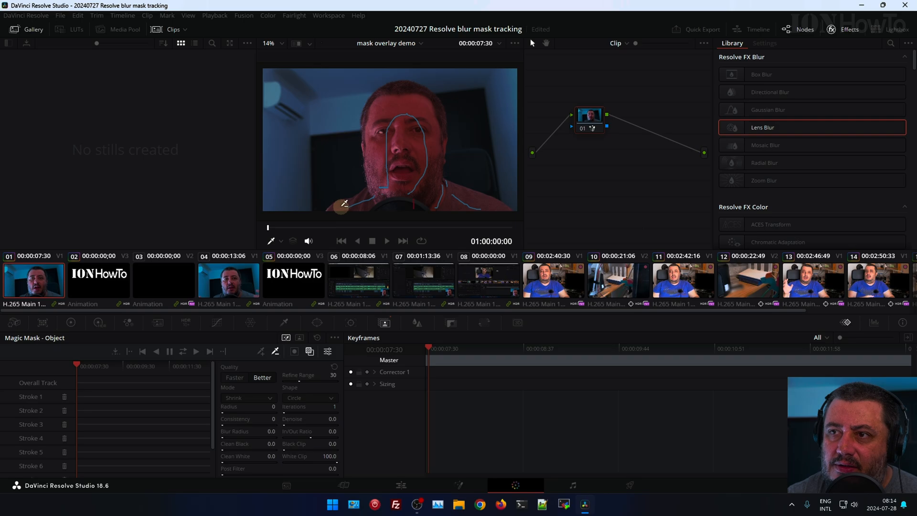
drag(340, 209, 361, 201)
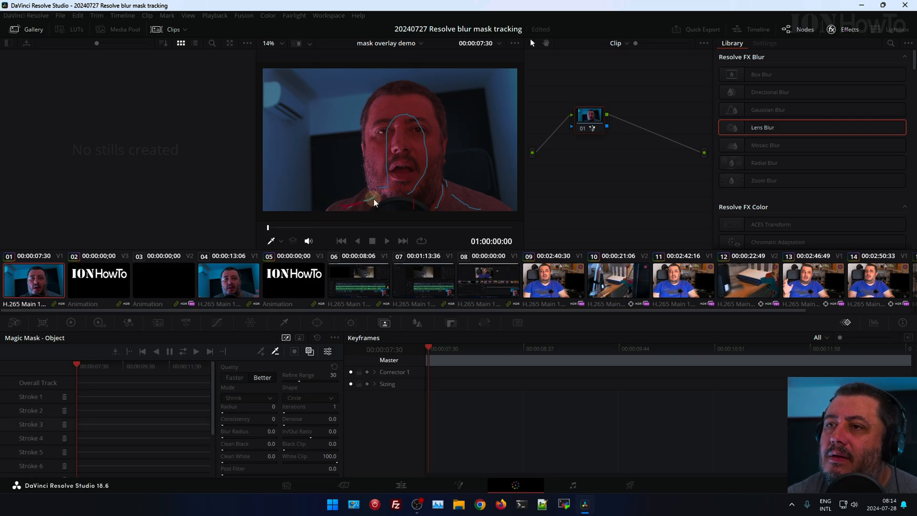
mouse_move(371, 197)
mouse_down()
mouse_move(415, 204)
mouse_move(481, 191)
mouse_move(498, 200)
mouse_up()
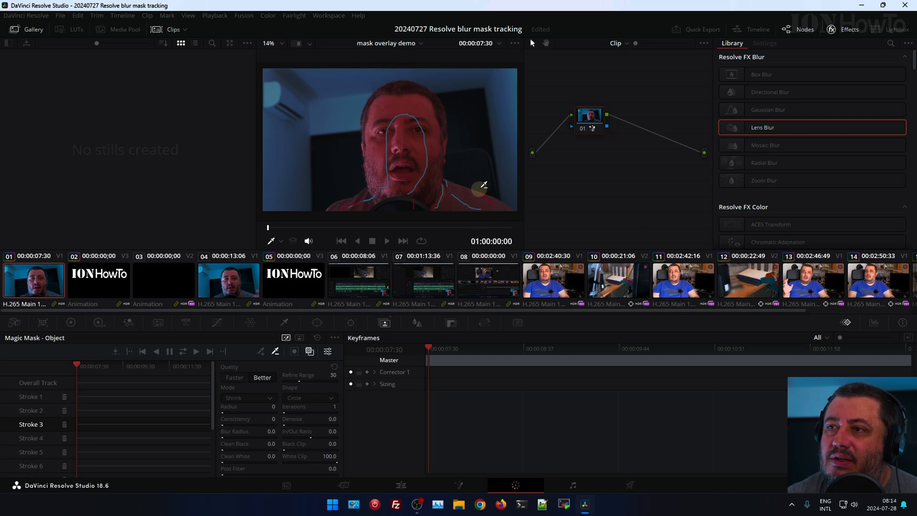
click(468, 207)
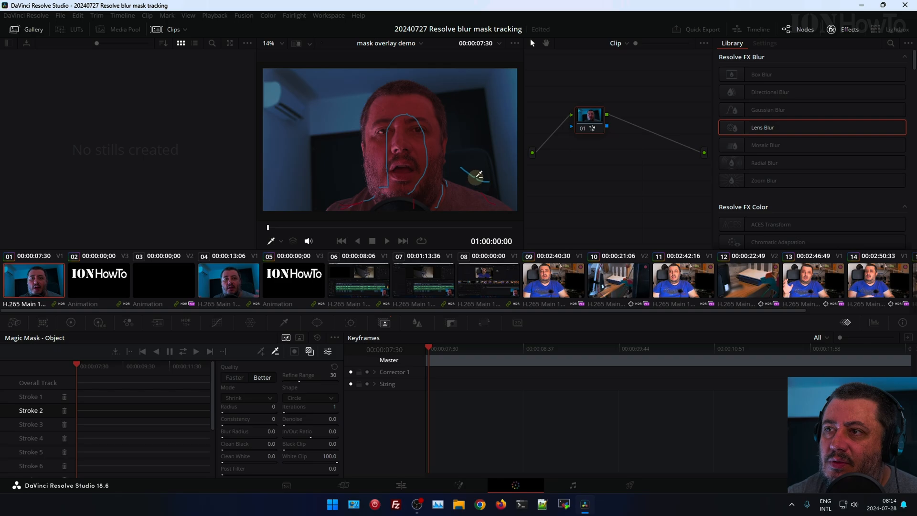
key(Delete)
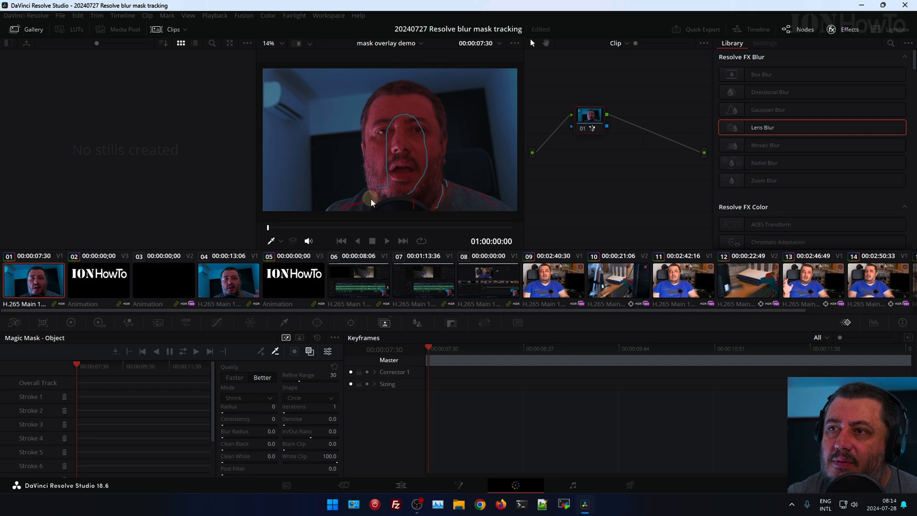
key(alt)
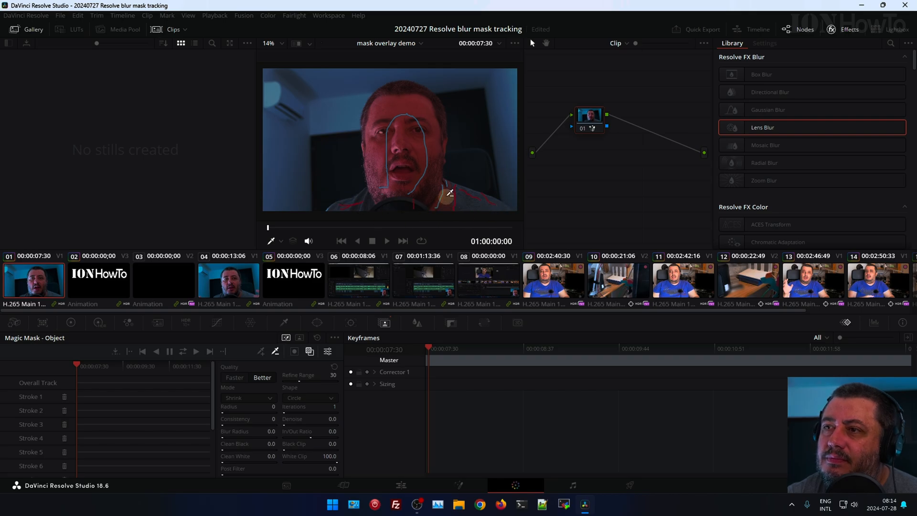
drag(444, 201, 445, 219)
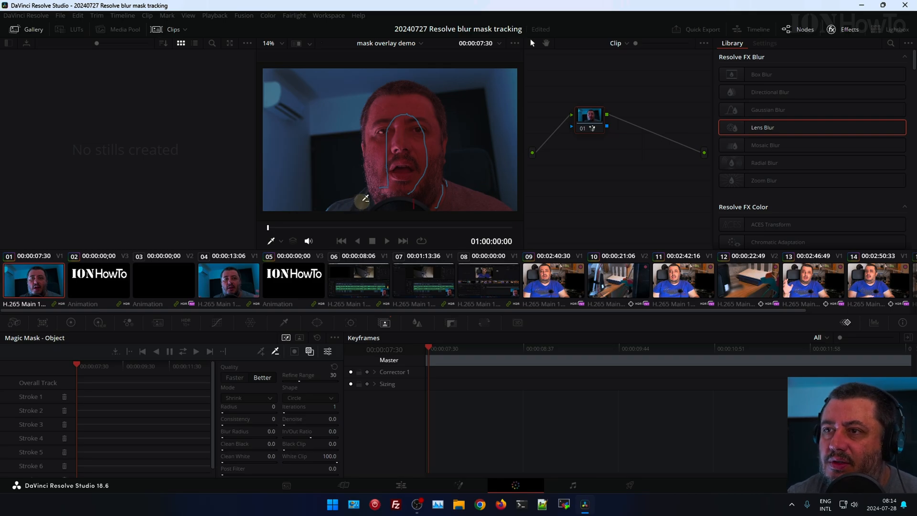
Include the clothing in the mask again with an additive stroke along the shoulder beside the air-conditioner side of the frame
click(262, 352)
drag(366, 200, 339, 210)
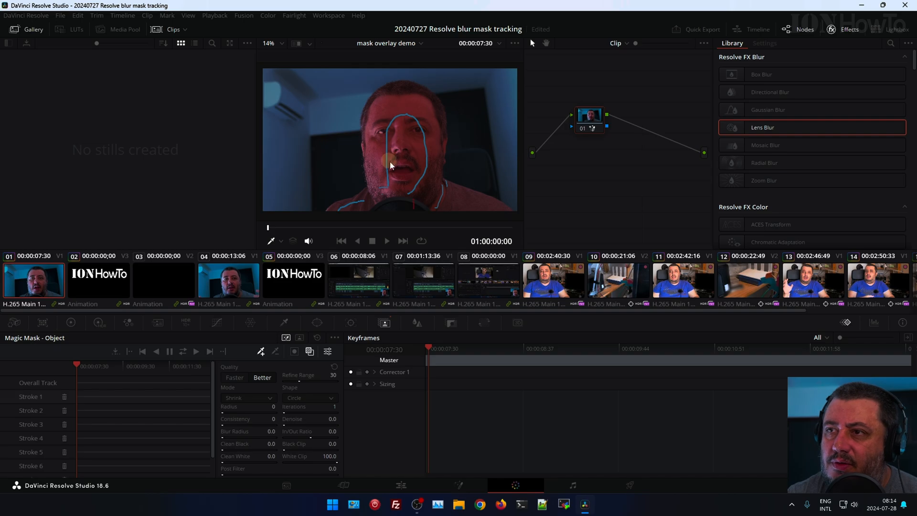
scroll(388, 160, up, 1)
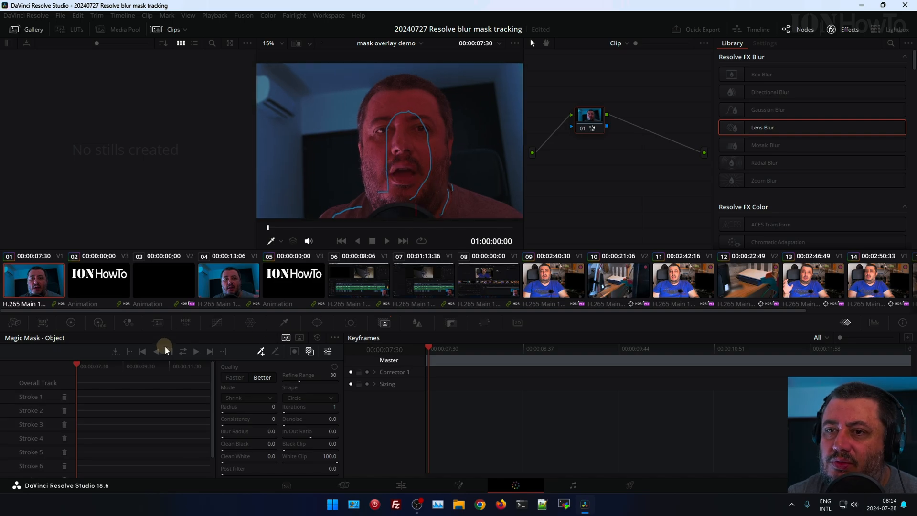
Track the Magic Mask forward from the start of the clip and stop the tracking partway
click(194, 353)
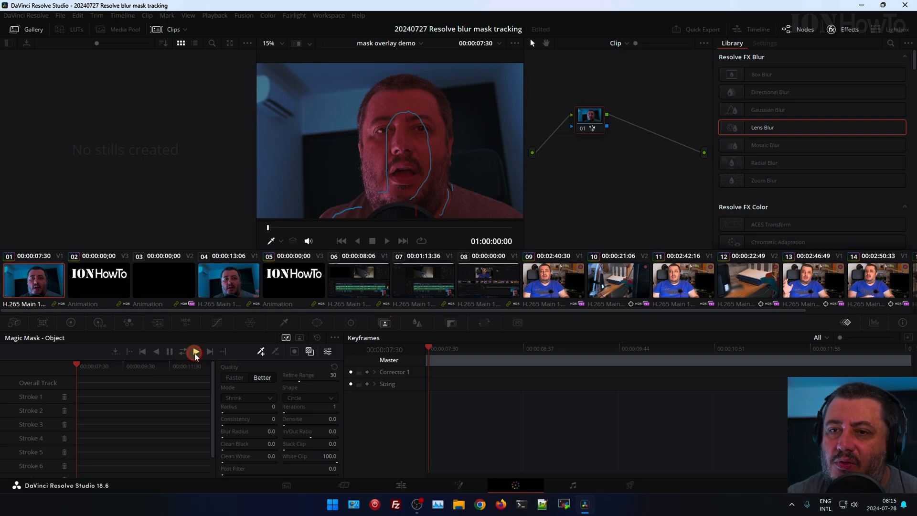
drag(495, 200, 545, 245)
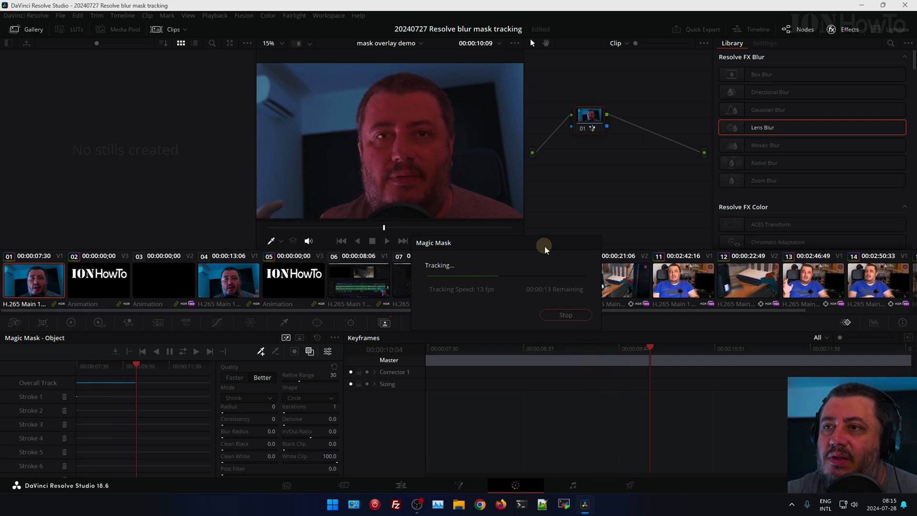
click(579, 316)
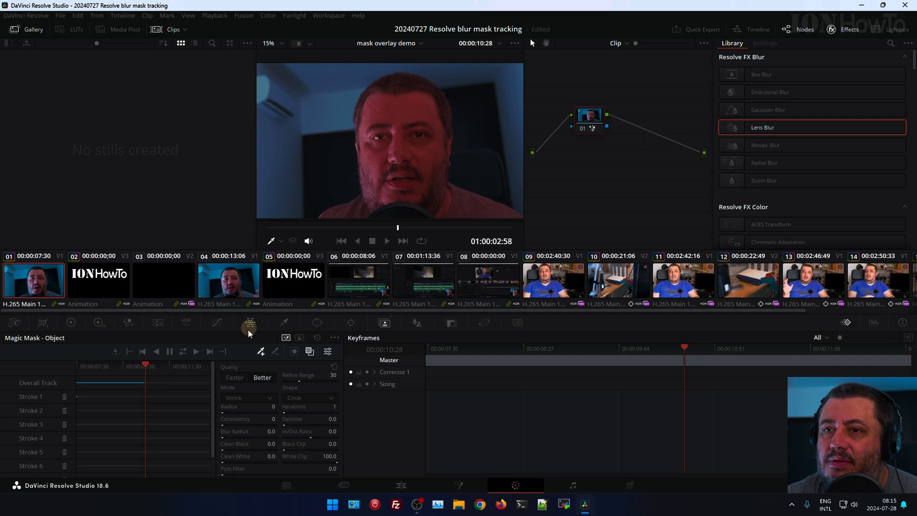
Add an additive stroke on the hand entering the frame at 00:00:07:42 and track the mask forward from there
drag(145, 365, 85, 370)
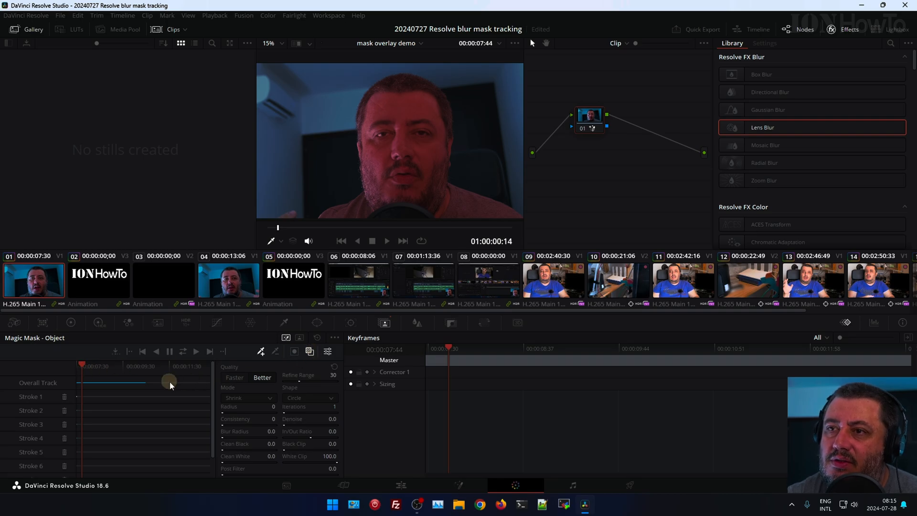
key(Left)
key(Left)
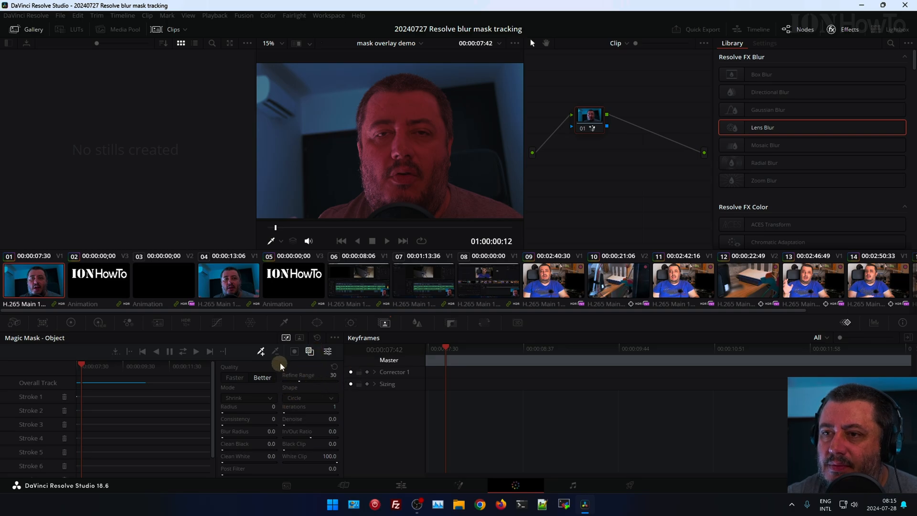
click(295, 218)
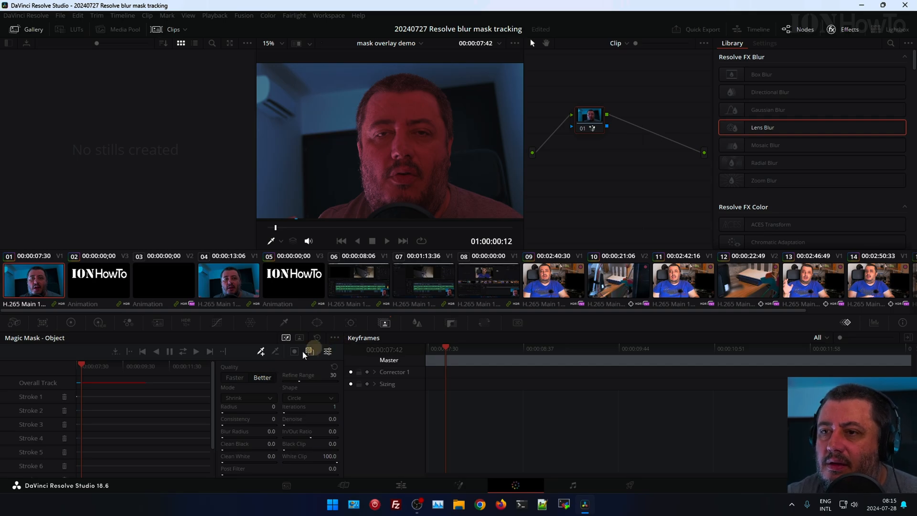
click(195, 354)
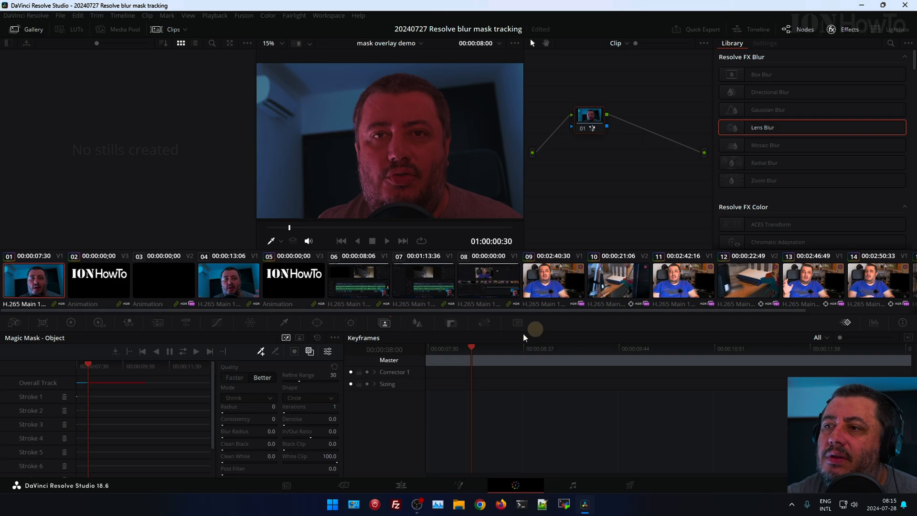
Track the mask backward from 00:00:07:55 to the clip start, then forward through the clip, and return to its beginning
drag(87, 359, 86, 362)
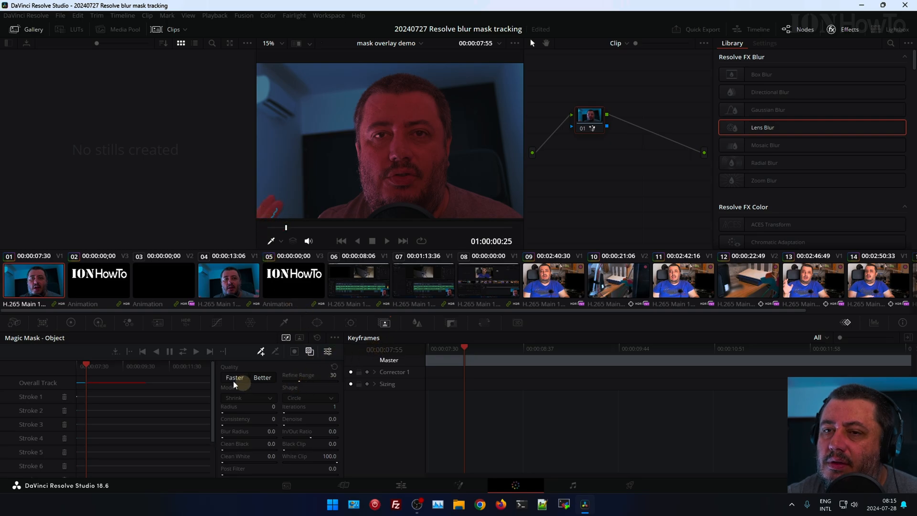
click(156, 353)
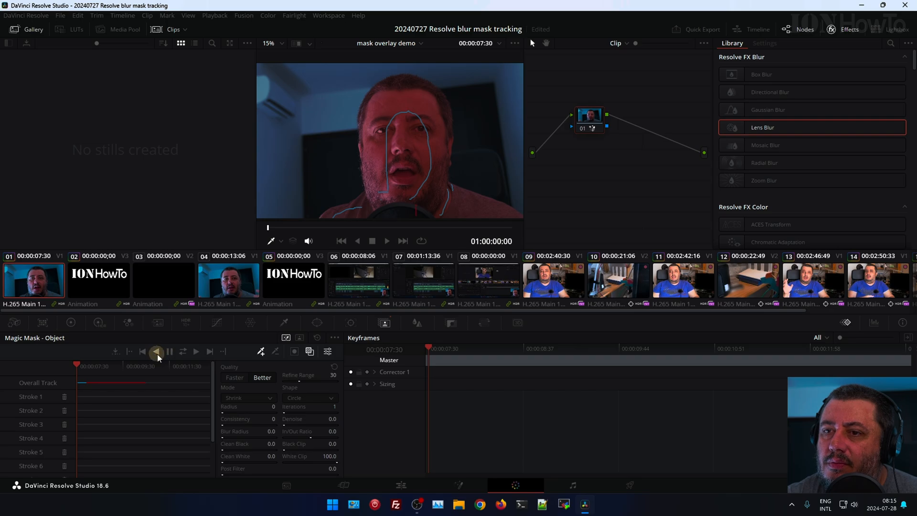
click(196, 351)
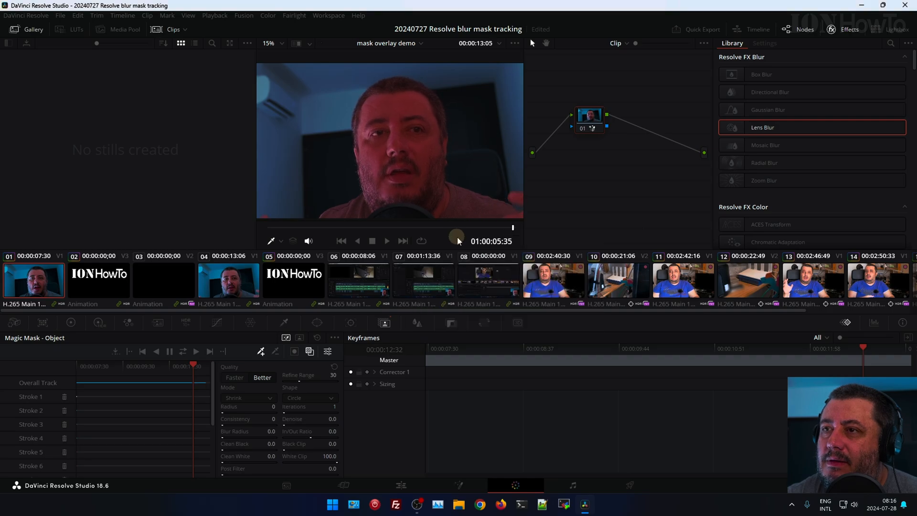
mouse_move(152, 373)
mouse_down()
mouse_move(68, 369)
mouse_move(90, 367)
mouse_move(75, 365)
mouse_move(90, 368)
mouse_move(82, 370)
mouse_up()
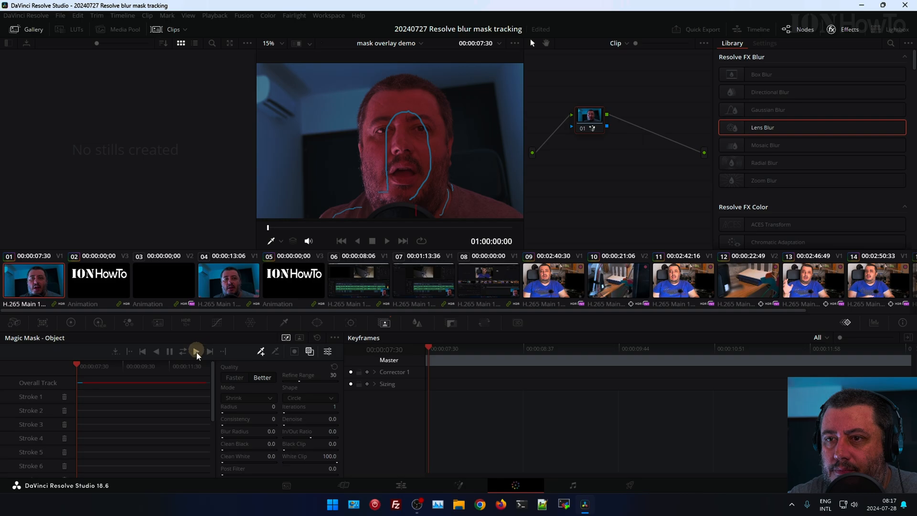
Track the Magic Mask forward from the clip start to its end and check its coverage at several points
click(196, 351)
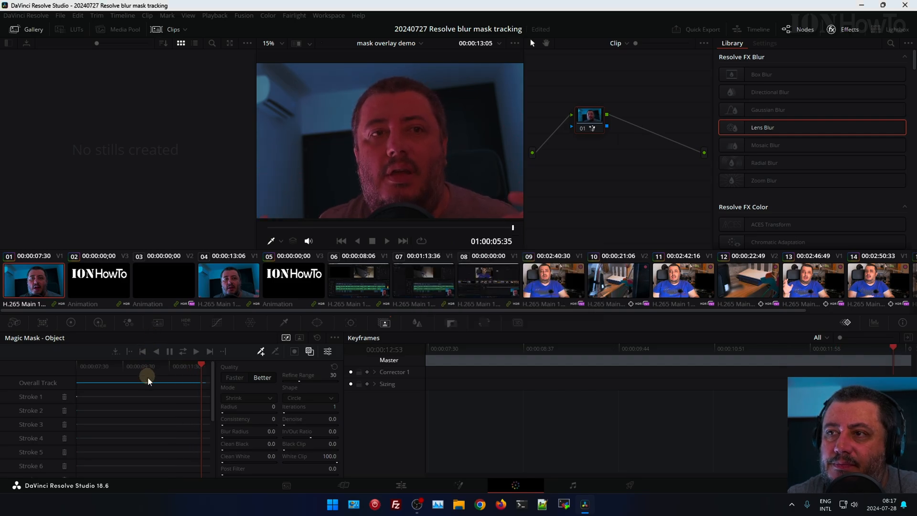
drag(115, 368, 85, 375)
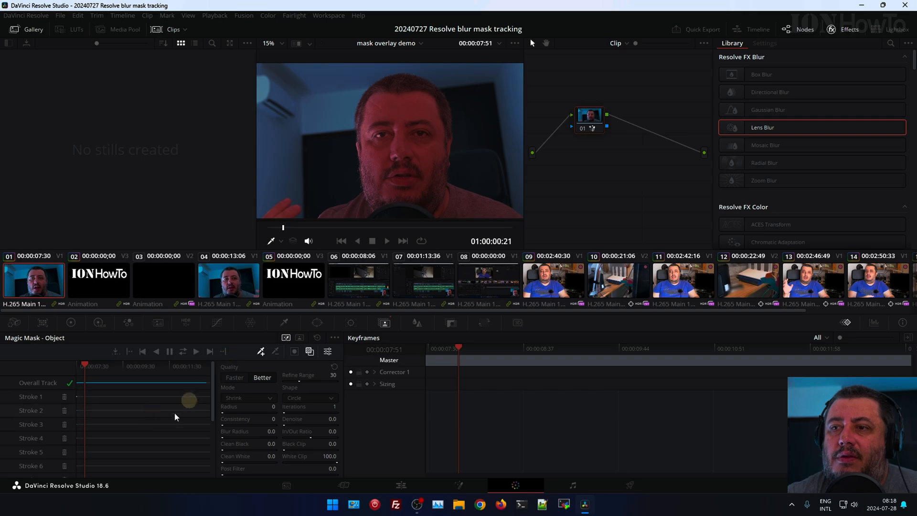
mouse_move(88, 363)
mouse_down()
mouse_move(73, 362)
mouse_move(234, 363)
mouse_move(79, 370)
mouse_move(94, 368)
mouse_up()
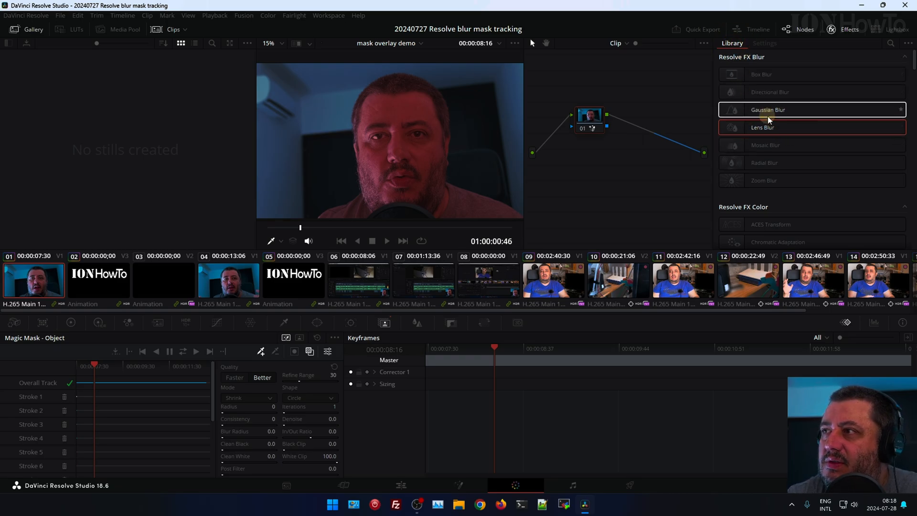
Try Lens Blur on node 01 with the mask still covering the speaker, and undo it
click(754, 128)
drag(755, 128, 589, 121)
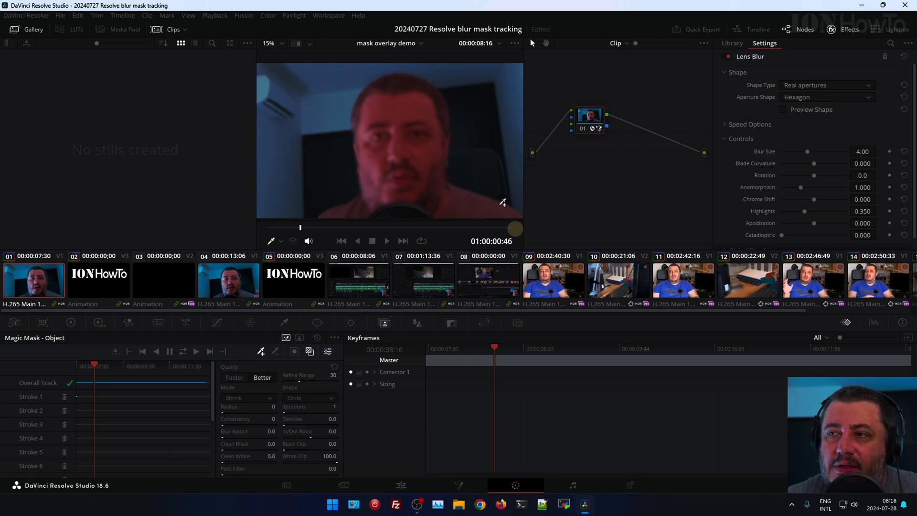
key(ctrl+z)
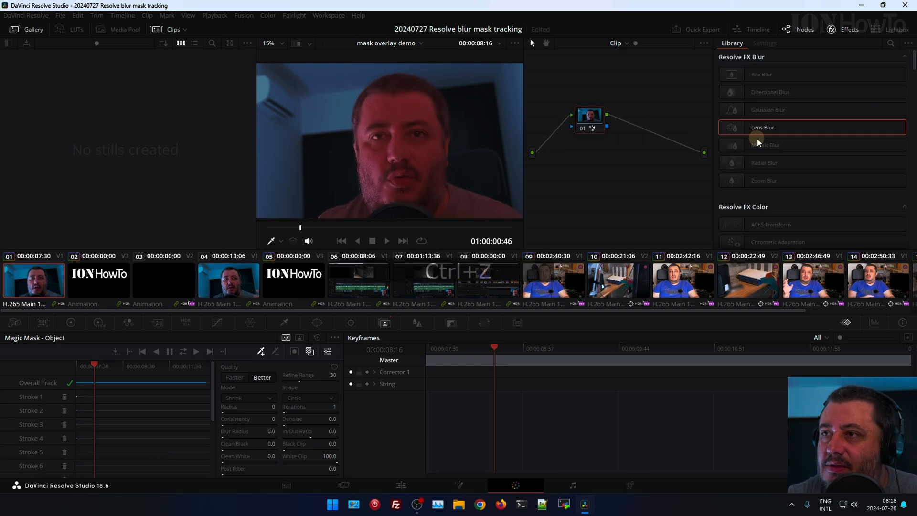
drag(763, 125, 586, 120)
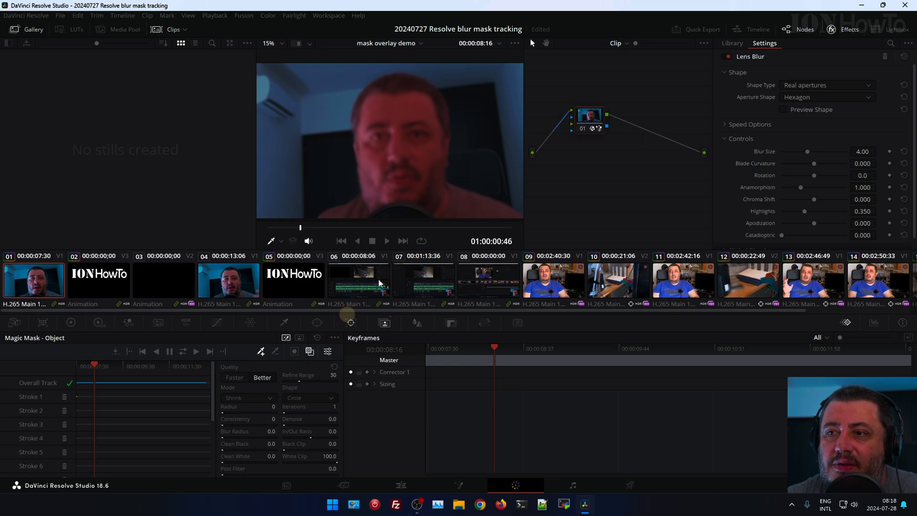
key(ctrl+z)
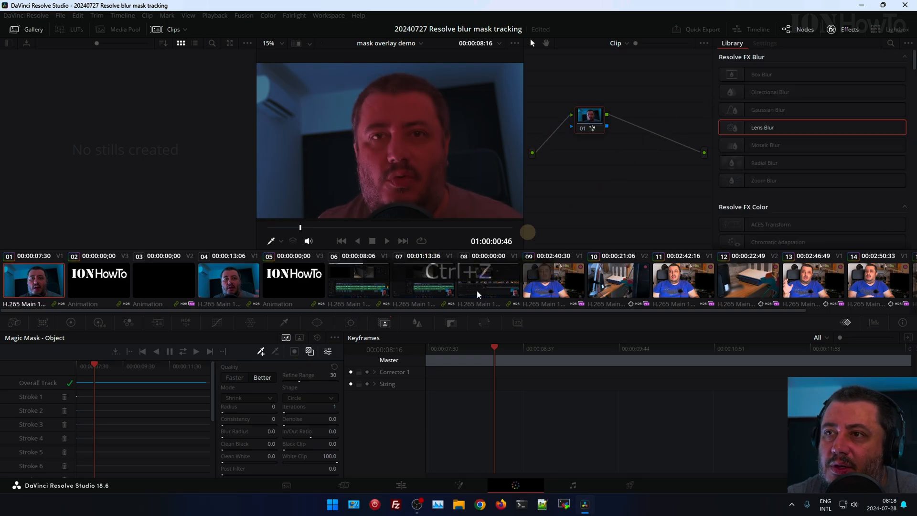
Invert the Magic Mask so it selects the background, and compare the frame with the mask overlay off and on
click(295, 356)
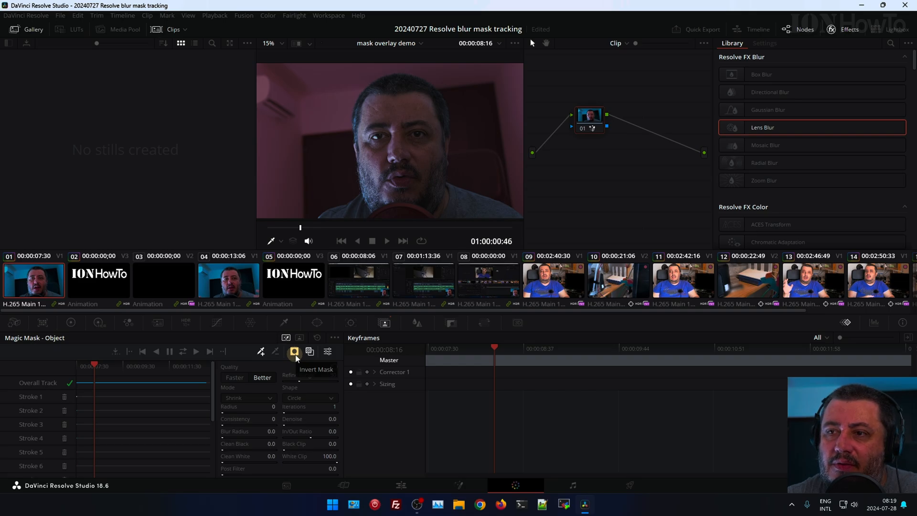
click(296, 356)
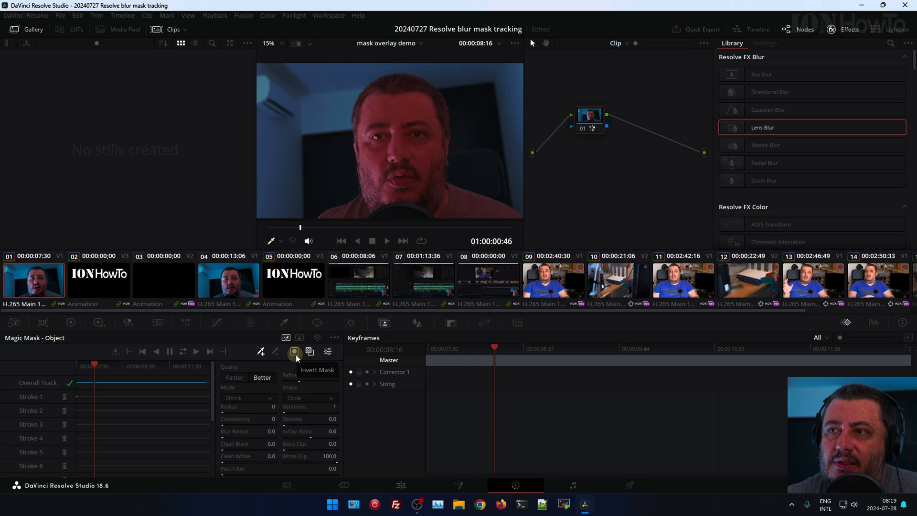
click(295, 355)
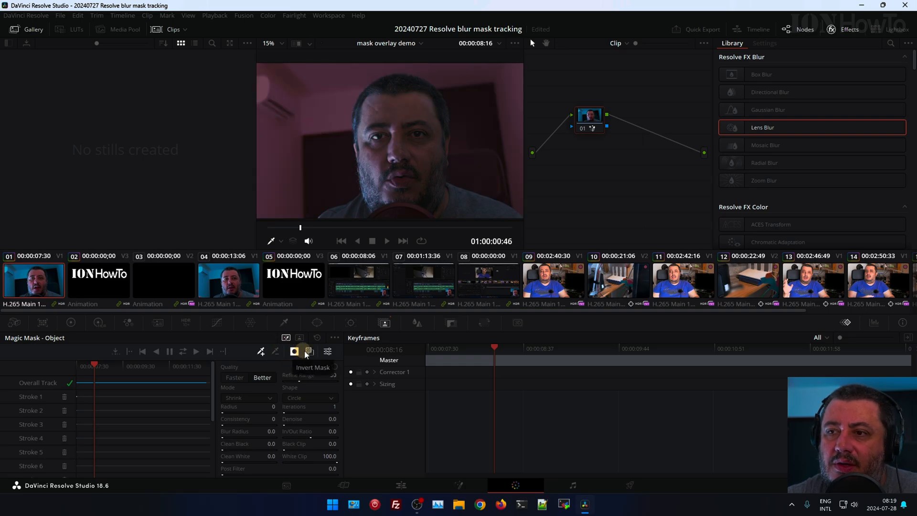
click(306, 352)
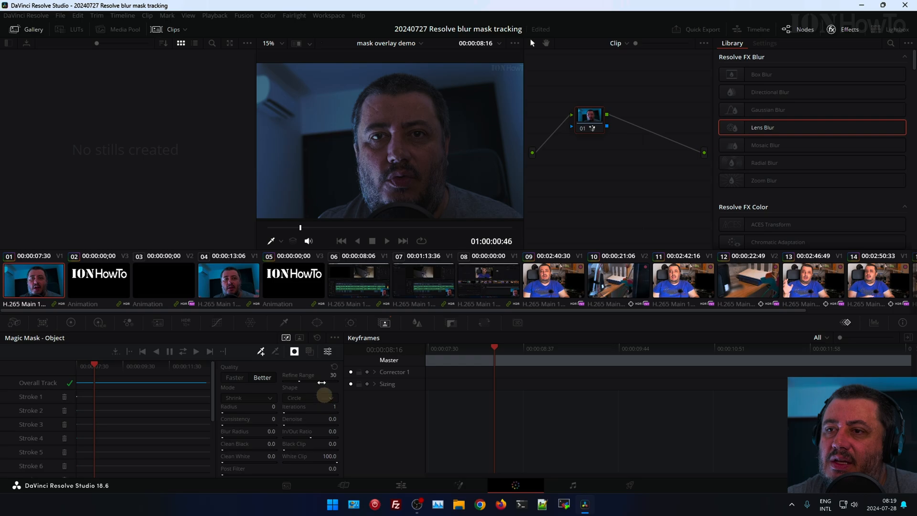
click(309, 351)
click(310, 351)
click(309, 351)
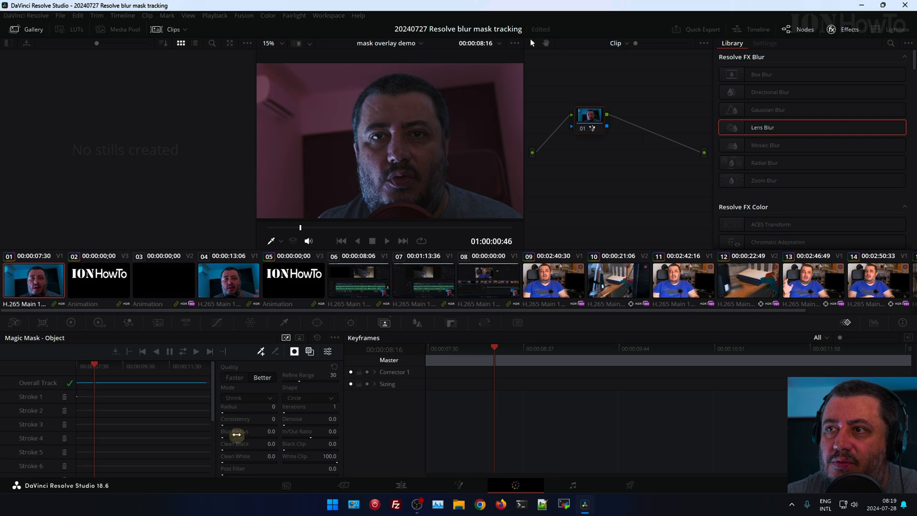
Apply Lens Blur to node 01 with a Blur Size of 3.83 and hide the mask overlay
drag(759, 127, 586, 118)
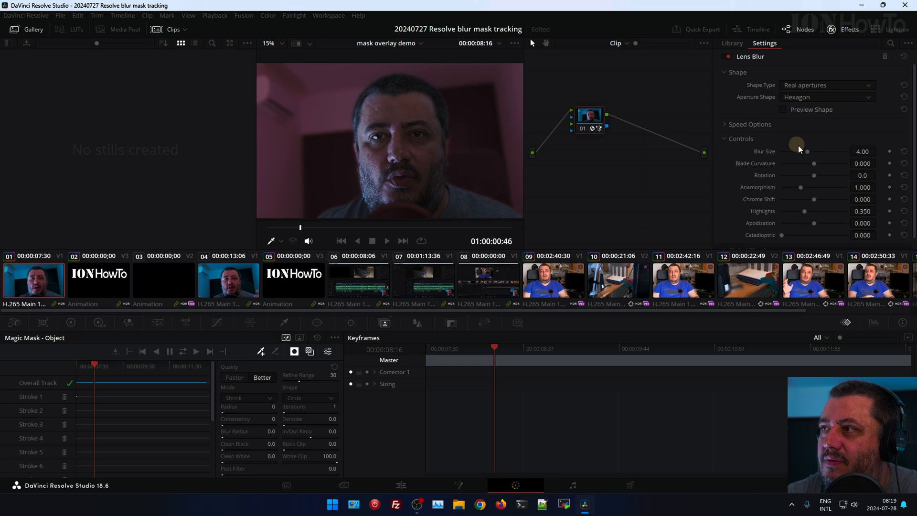
drag(807, 151, 806, 151)
scroll(358, 161, up, 1)
scroll(358, 160, up, 2)
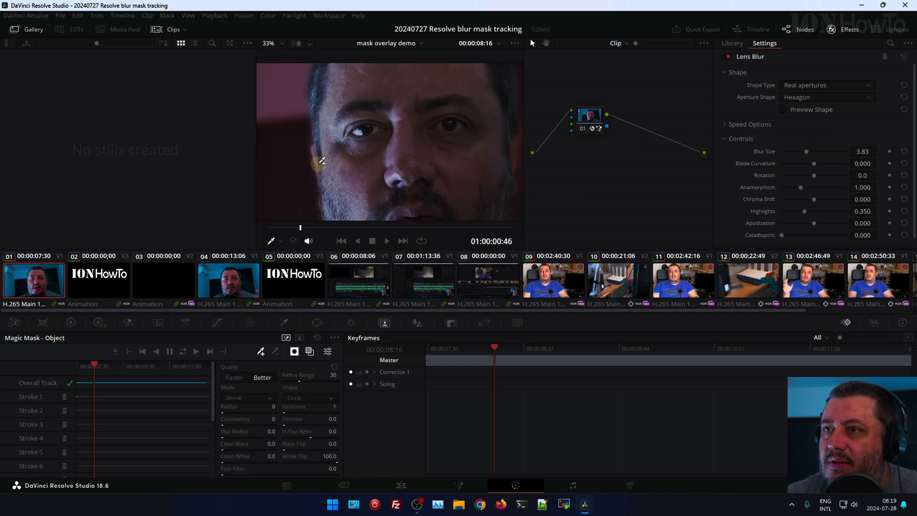
scroll(367, 171, down, 4)
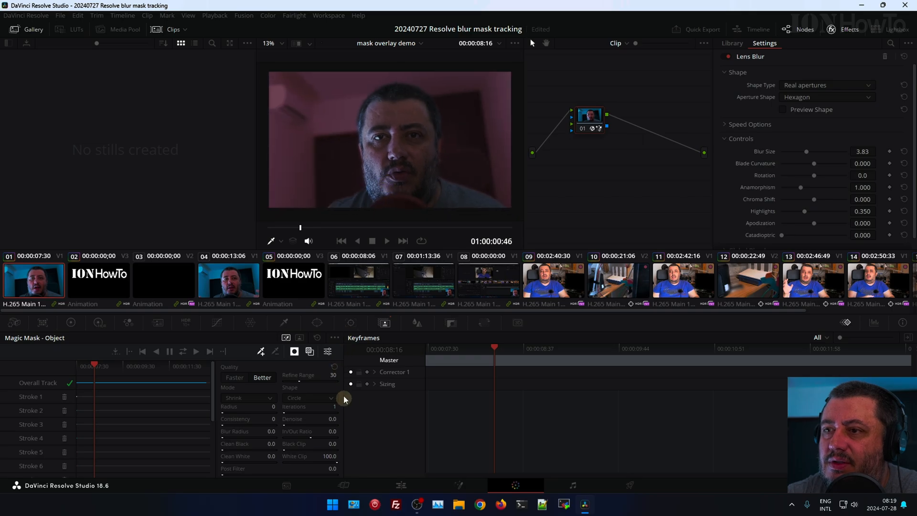
click(312, 354)
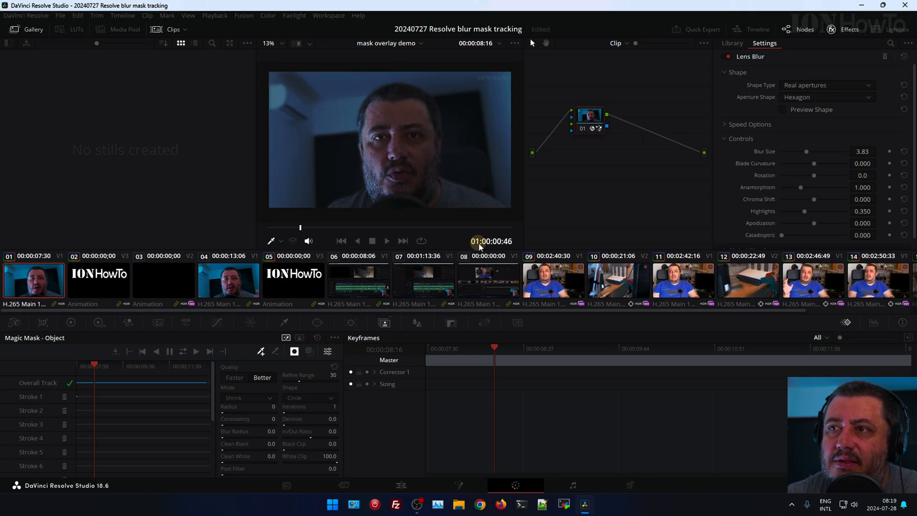
scroll(487, 169, up, 1)
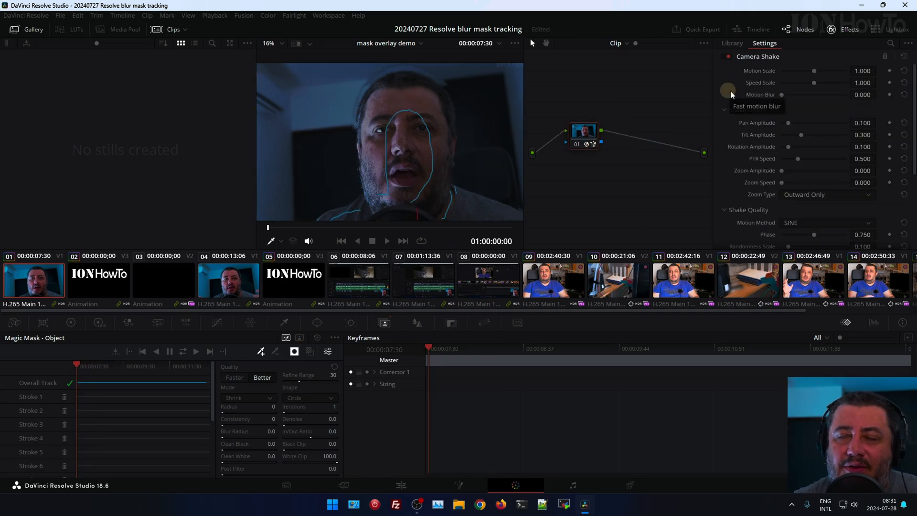
Play the clip with Camera Shake applied to review the effect, stop playback, and undo the last change
key(space)
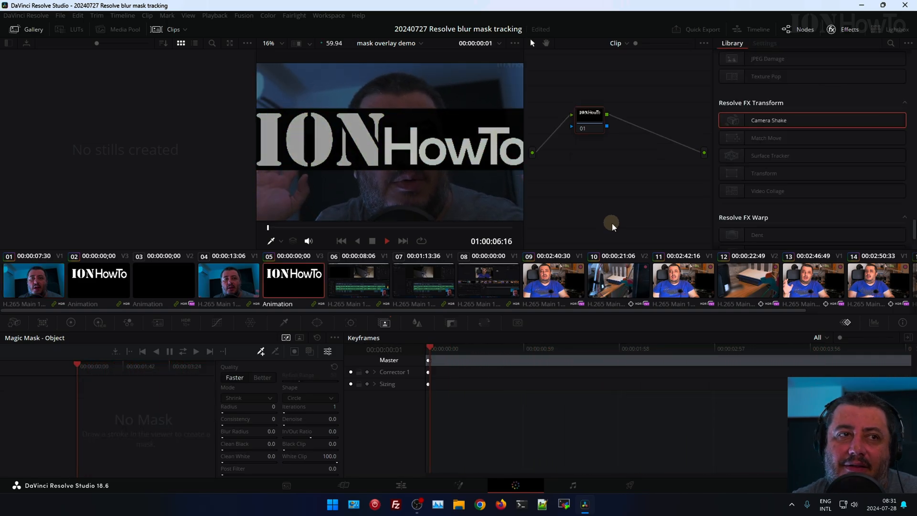
key(space)
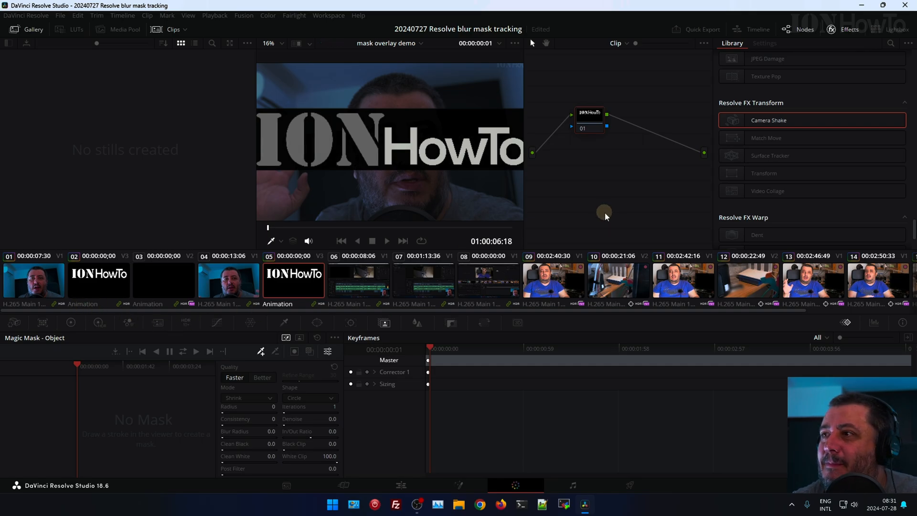
key(ctrl+z)
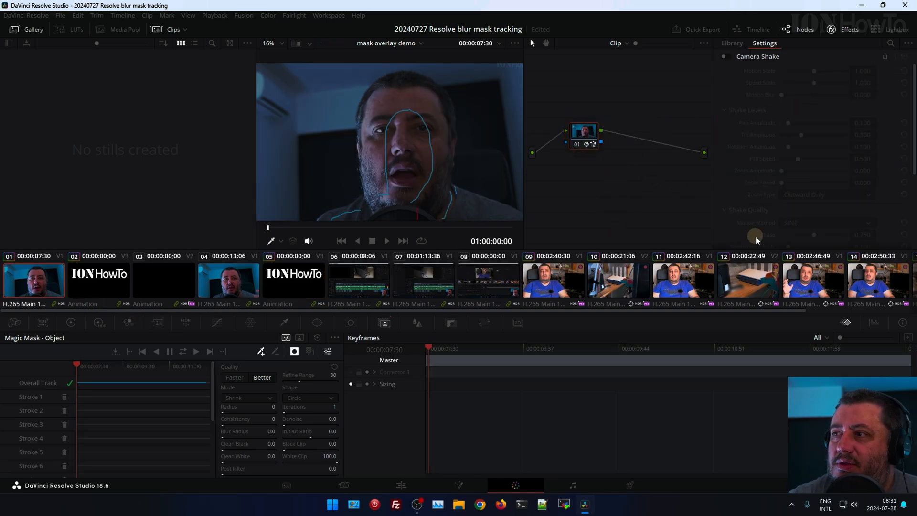
Replace Camera Shake on the masked speaker clip's node with Lens Blur and set its Blur Size to 3.09
click(728, 44)
scroll(772, 155, up, 5)
drag(756, 127, 591, 136)
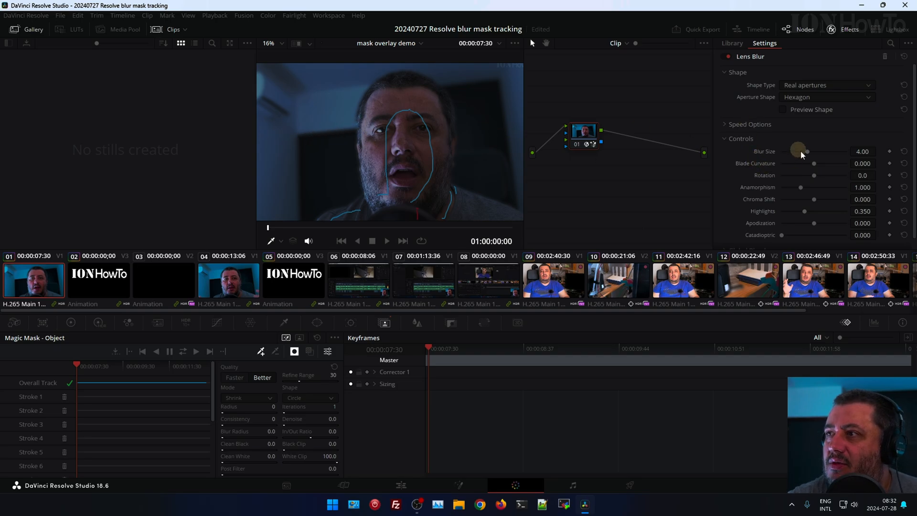
drag(821, 151, 789, 153)
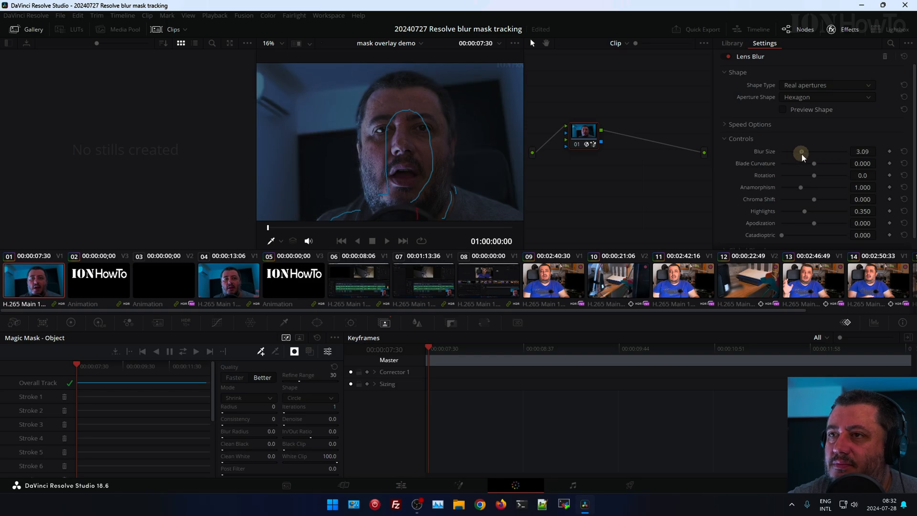